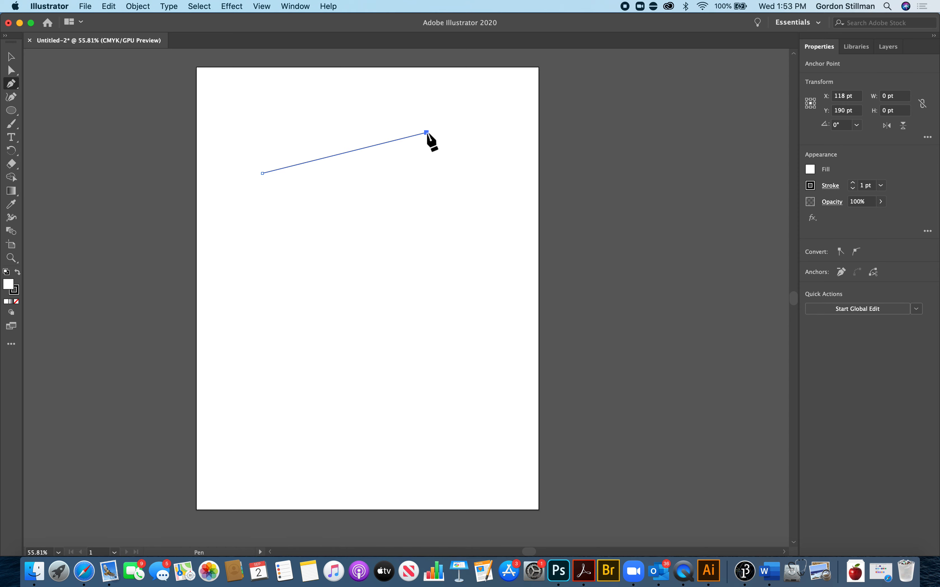
- Complete the started Pen path as a closed six-point, straight-sided shape about 351 by 314 pt with a notch on its left side
left_click(439, 295)
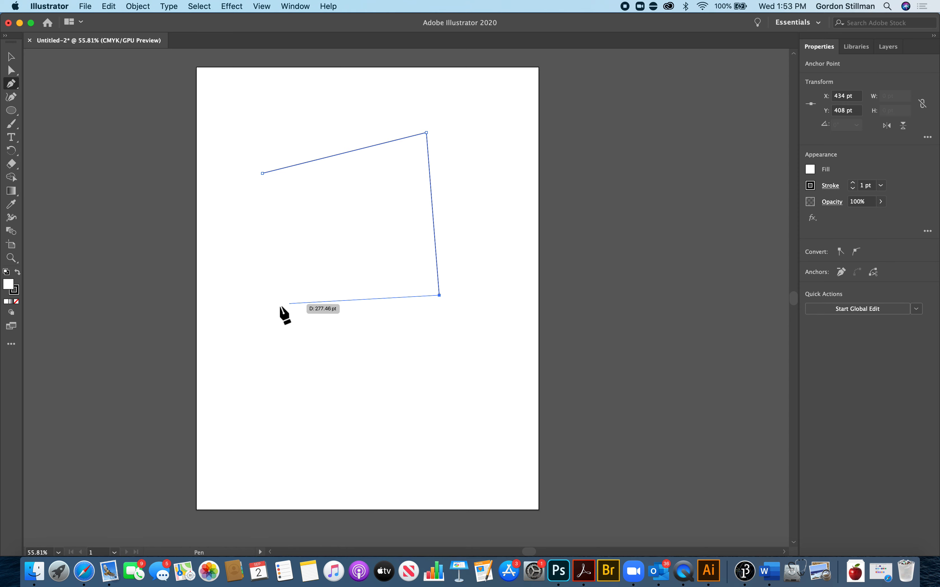
left_click(268, 308)
left_click(392, 231)
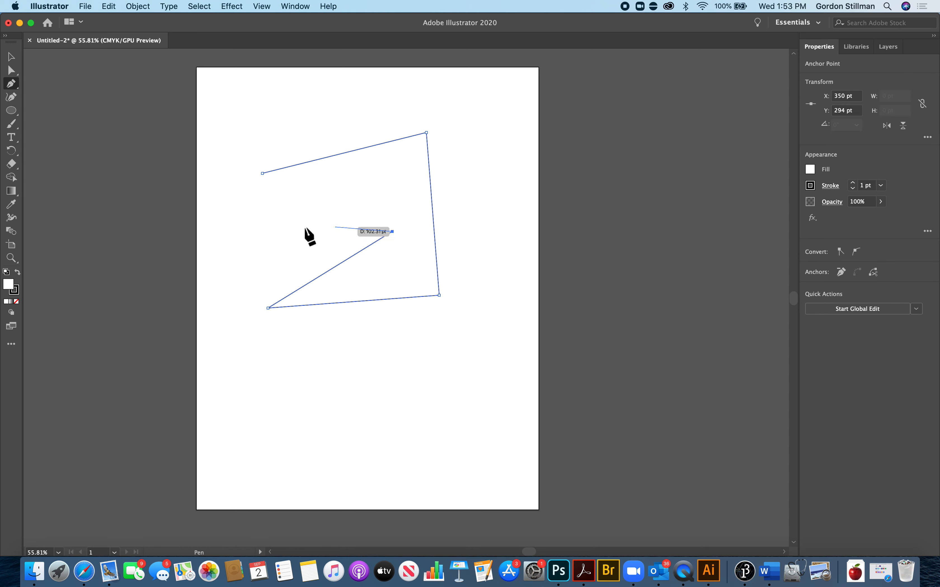
left_click(243, 238)
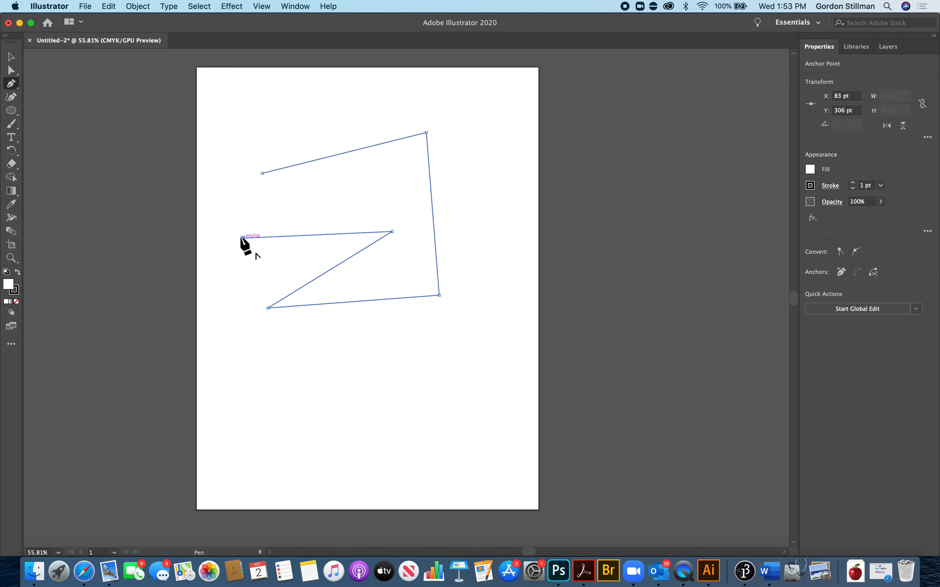
left_click(262, 174)
- Draw a closed four-anchor Pen shape below the polygon, with a straight upper-left edge and curved right and lower edges
left_click(236, 450, "super")
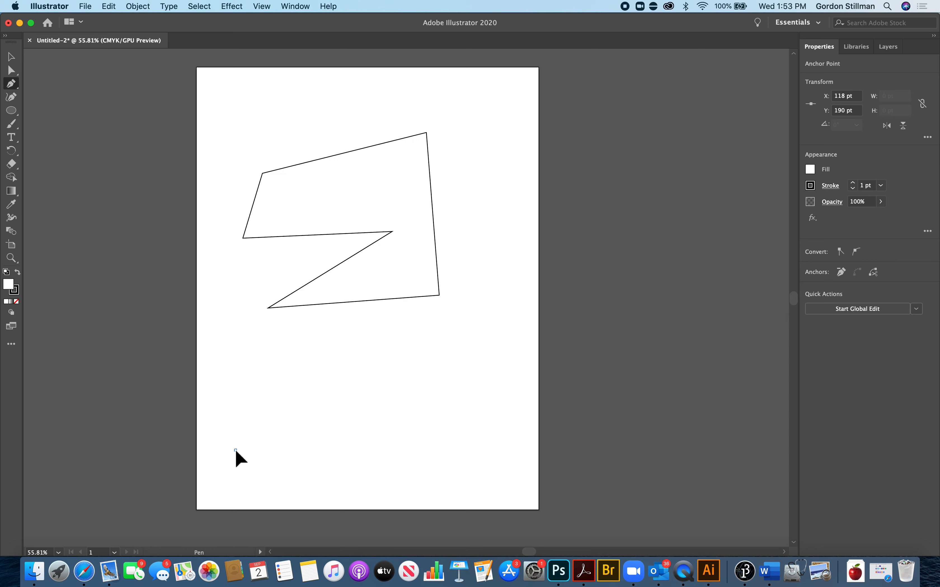
left_click(374, 367)
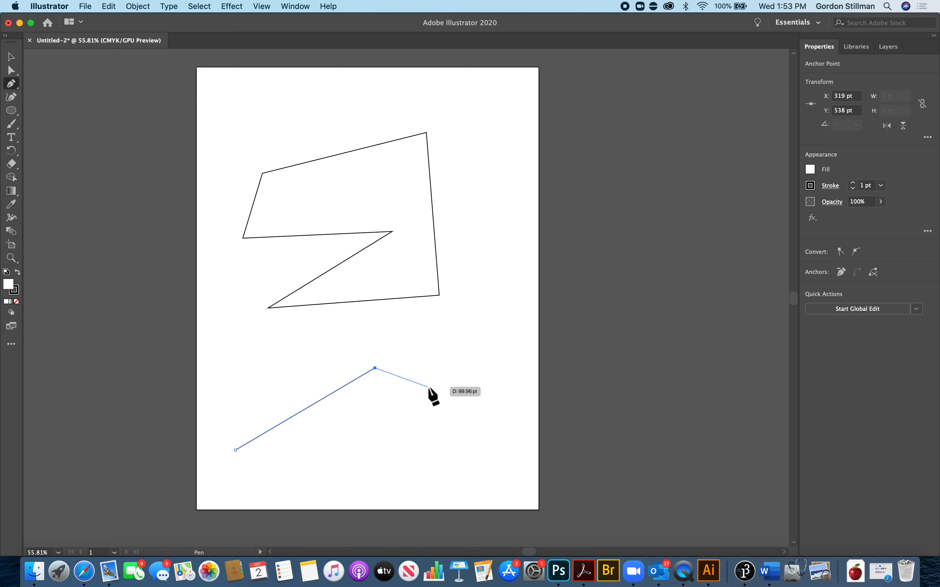
left_click(403, 447)
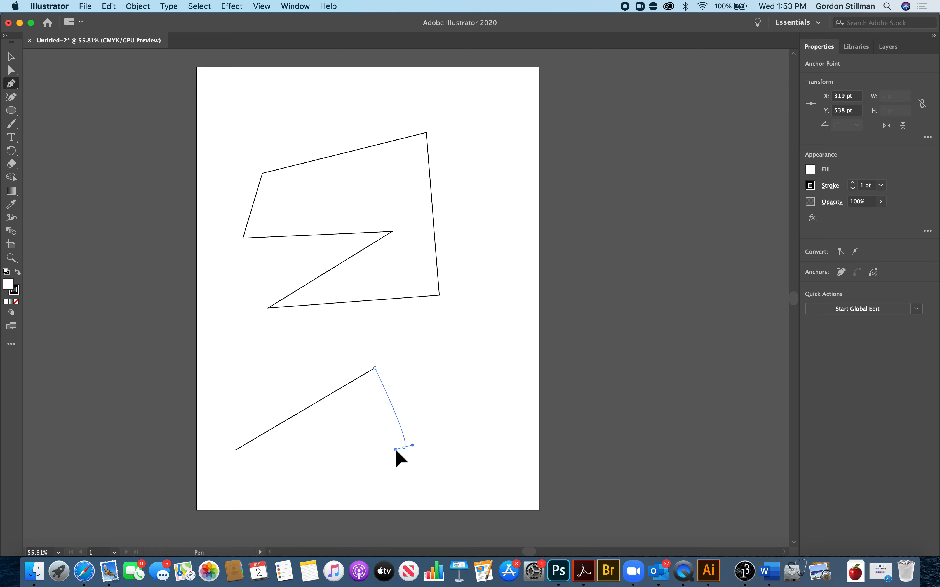
mouse_move(395, 449)
left_mouse_down()
mouse_move(115, 447)
mouse_move(3, 462)
mouse_move(165, 443)
mouse_move(482, 447)
mouse_move(419, 451)
mouse_move(438, 464)
mouse_move(519, 465)
mouse_move(514, 485)
mouse_move(467, 496)
mouse_move(415, 471)
mouse_move(411, 441)
mouse_move(420, 468)
mouse_move(358, 476)
mouse_move(397, 448)
left_mouse_up()
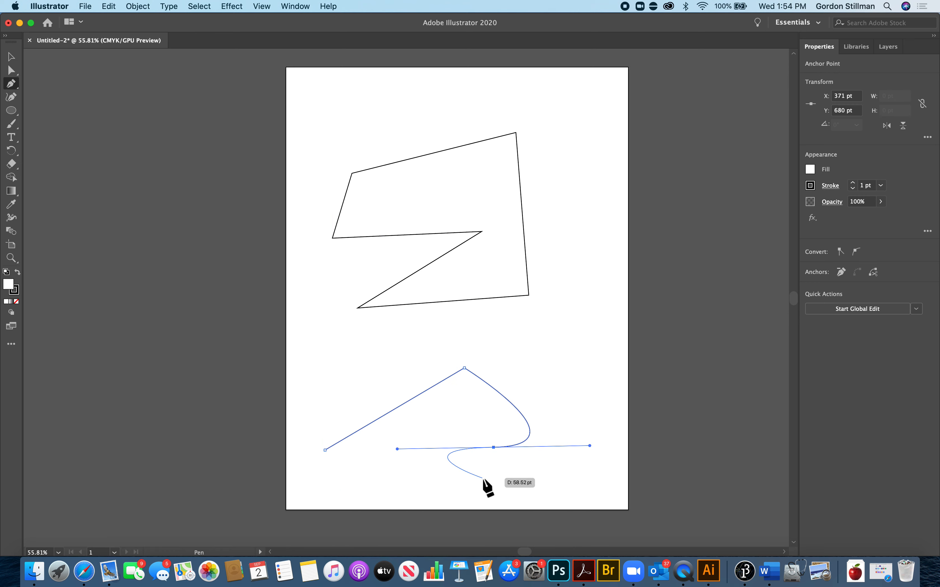
left_click_drag(472, 482, 460, 504)
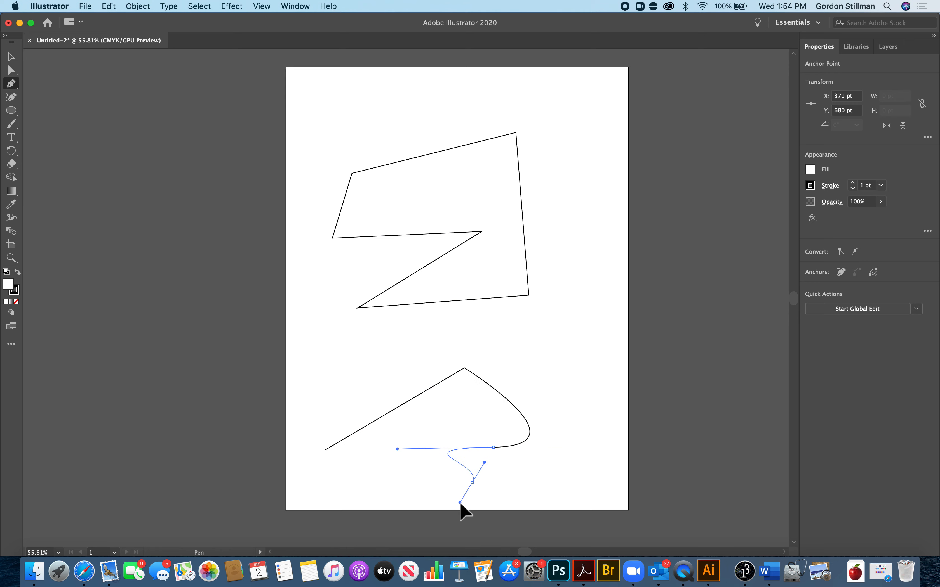
left_click(325, 450)
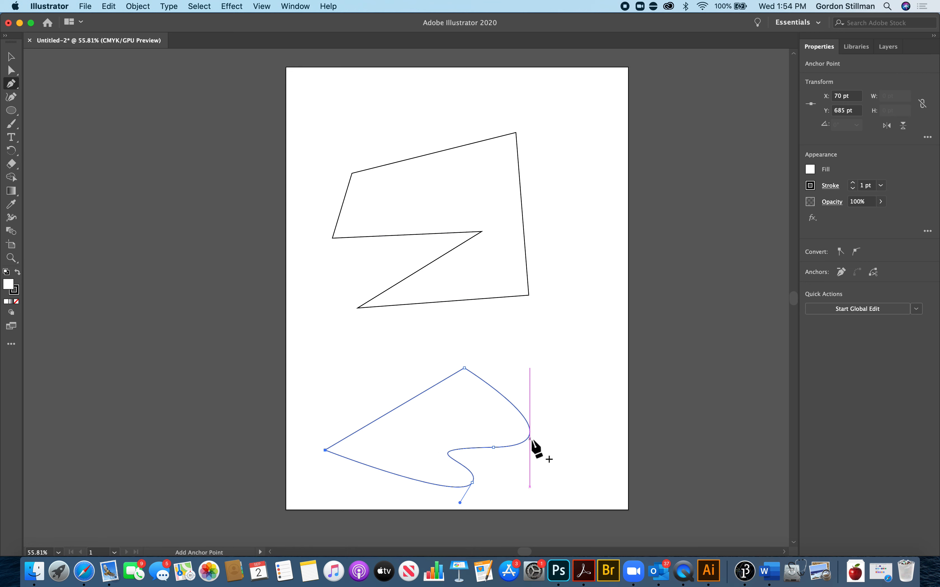
- Draw an open seven-anchor Pen path up the artboard's right side, S-curved below and ending in a straight-line zigzag near the top
left_click(585, 466)
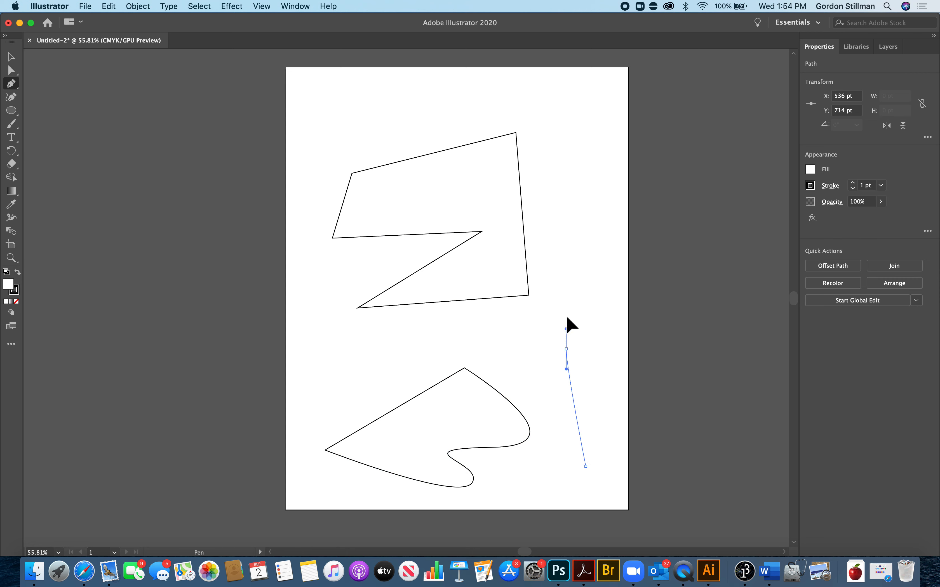
left_click_drag(566, 324, 568, 296)
left_click_drag(590, 209, 590, 151)
left_click(543, 127)
left_click(566, 94)
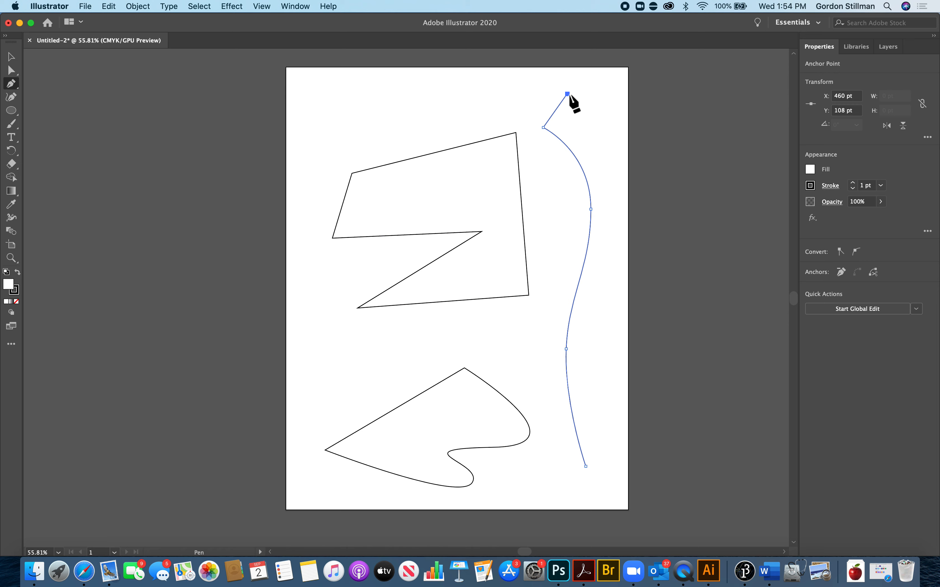
left_click(611, 116)
left_click(608, 84)
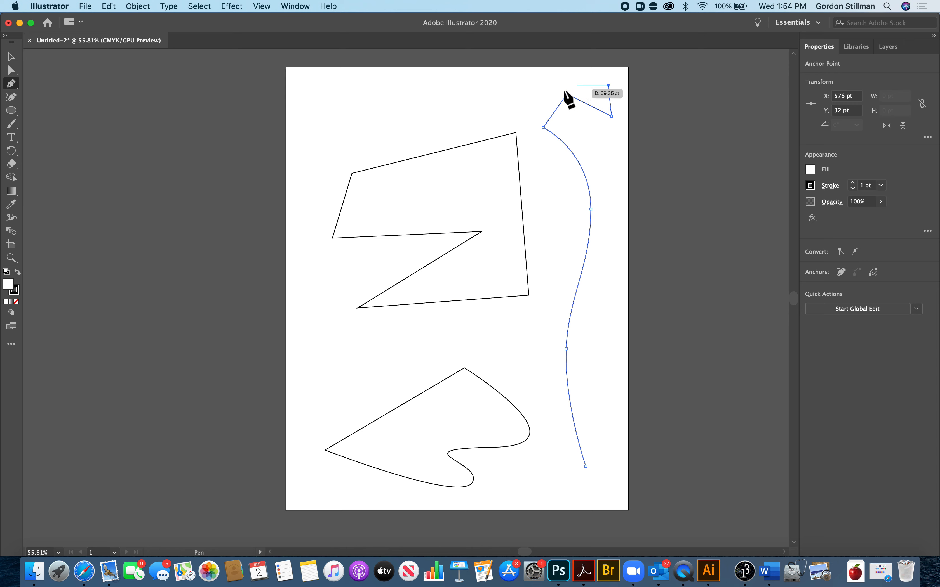
- Give the open path on the right a light blue stroke with a weight of 9 pt
left_click(12, 58)
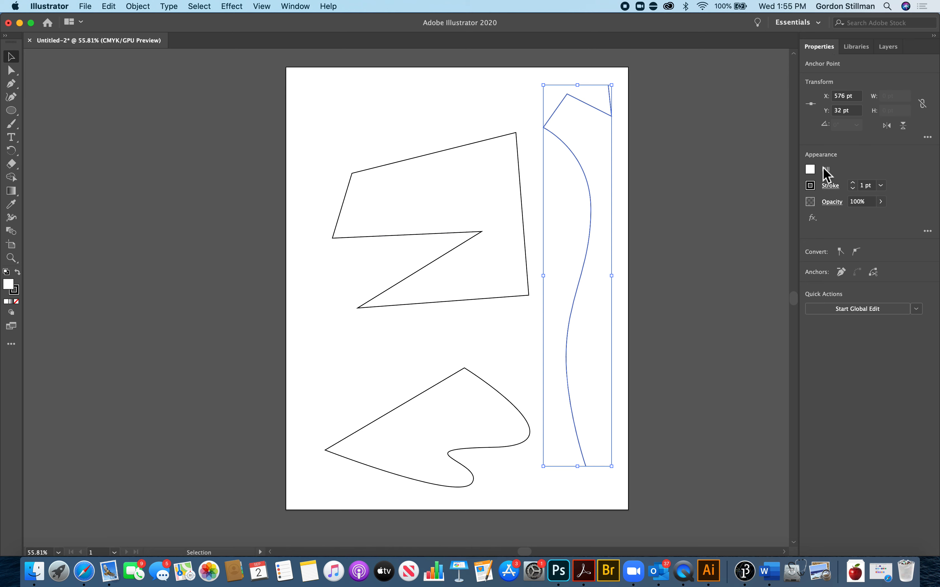
left_click(810, 187)
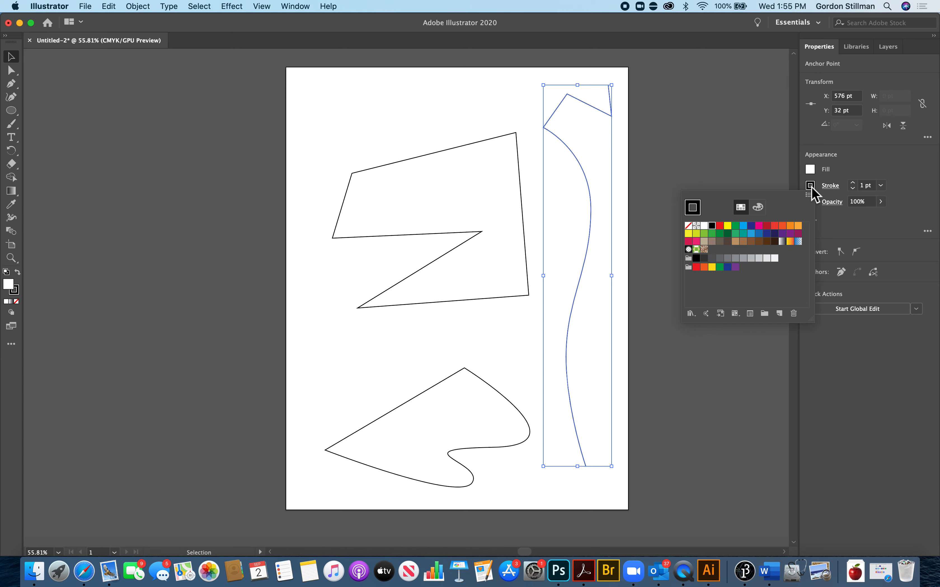
left_click(743, 226)
left_click(856, 190)
left_click(853, 183)
left_click(853, 183)
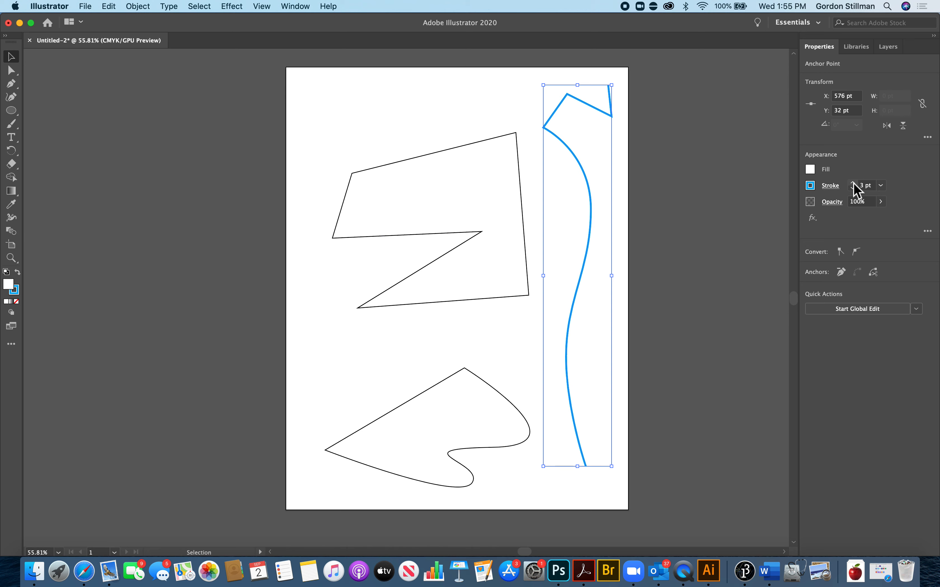
left_click(853, 183)
left_click(853, 183)
left_click(852, 183)
left_click(853, 183)
left_click(853, 183)
left_click(852, 183)
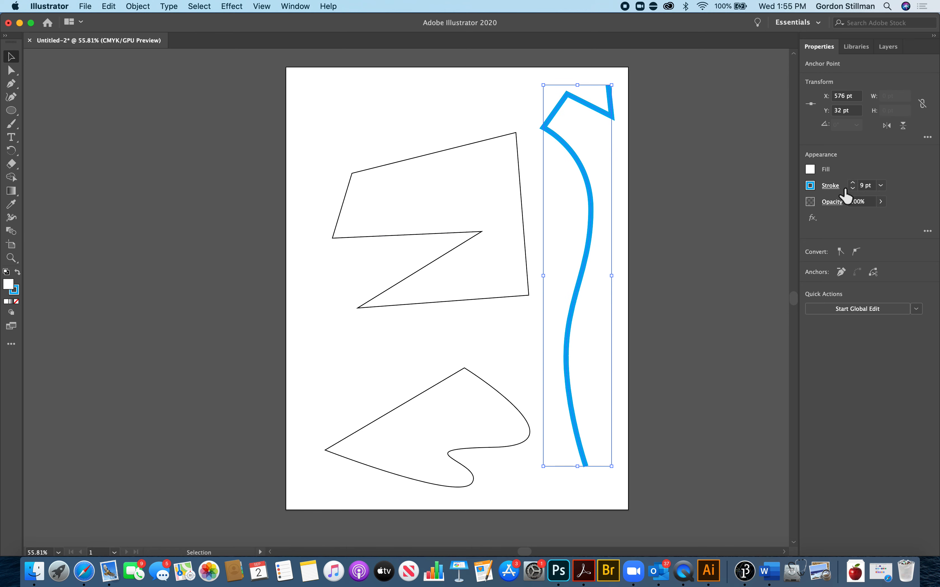
- Fill the straight-sided polygon with red
left_click(489, 140)
left_click(811, 170)
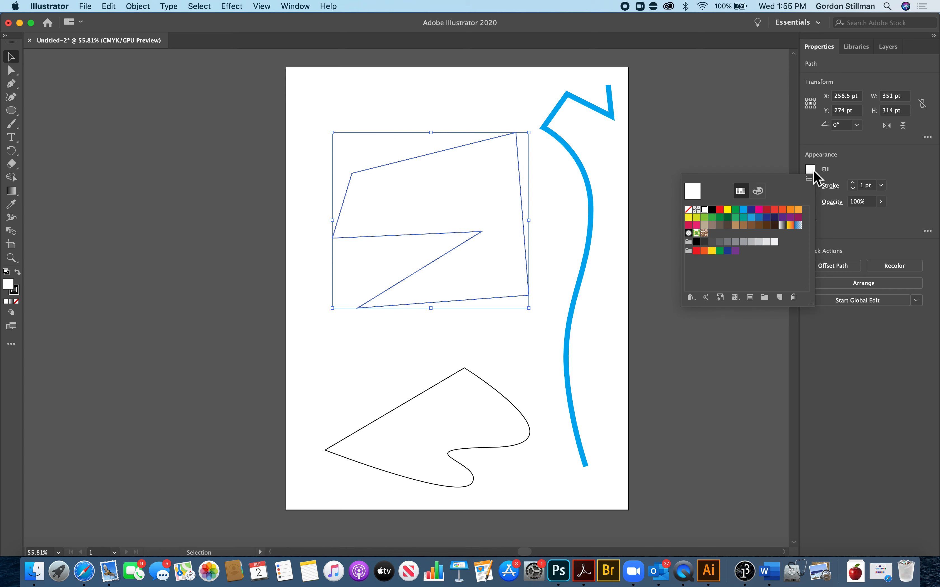
left_click(775, 209)
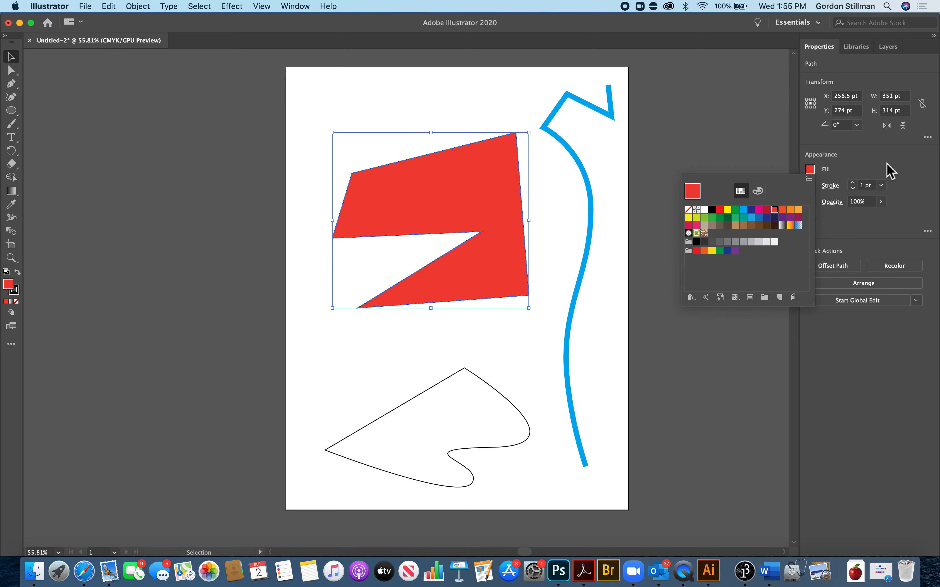
left_click(890, 171)
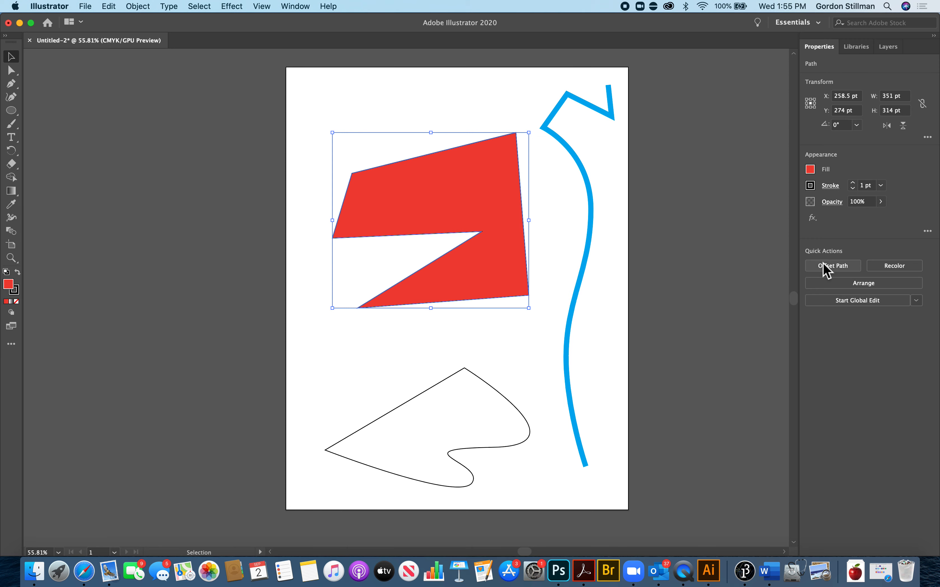
left_click(298, 7)
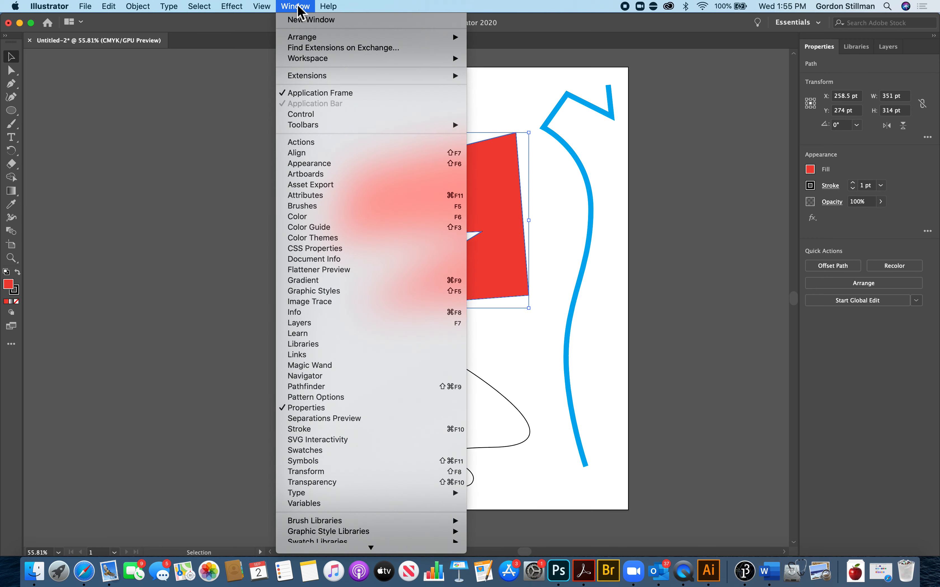
mouse_move(346, 59)
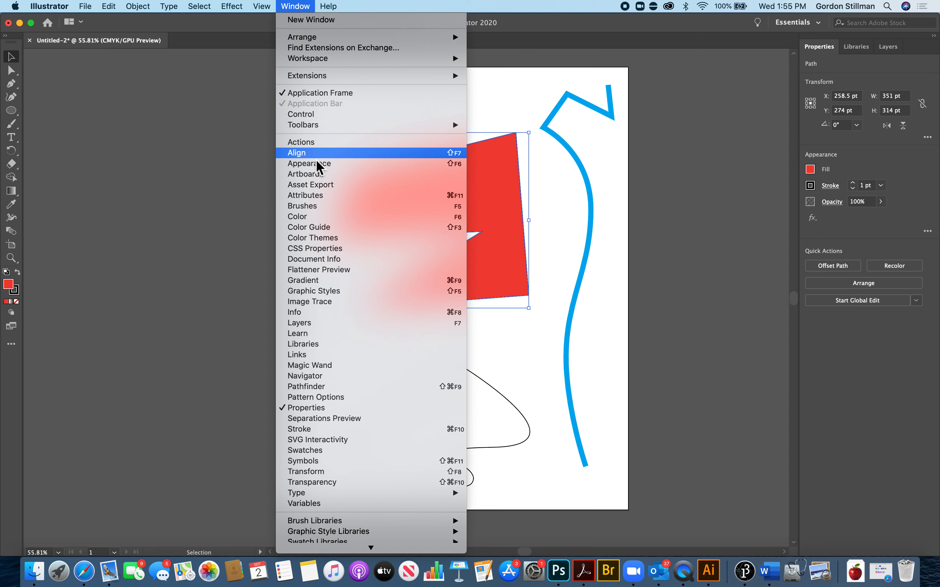
left_click(301, 7)
- Delete all three drawn paths from the artboard
left_click(299, 74)
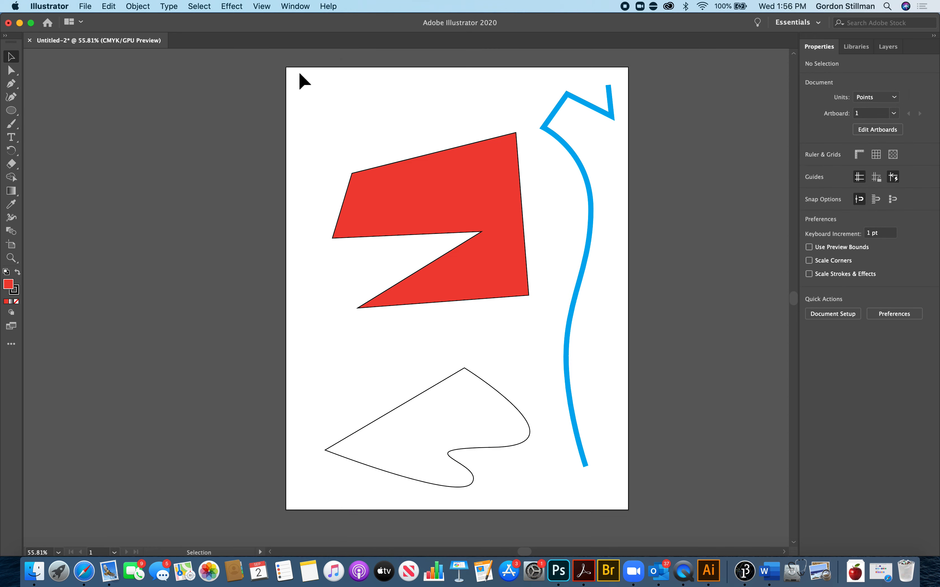
left_click_drag(339, 92, 622, 502)
key("Delete")
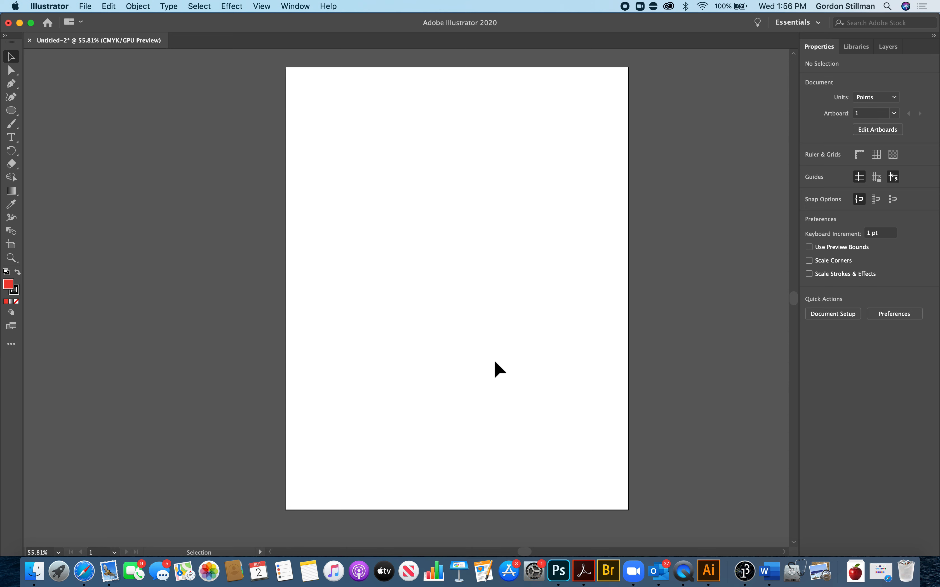
- Place apple-assignment-image.png from Downloads as a linked image, starting at the artboard's top-left corner
left_click(87, 7)
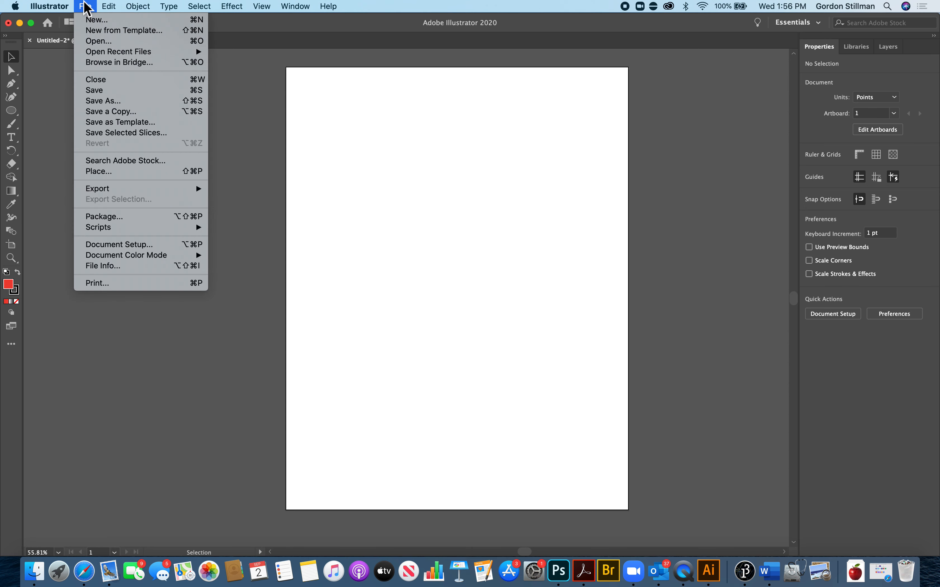
left_click(132, 172)
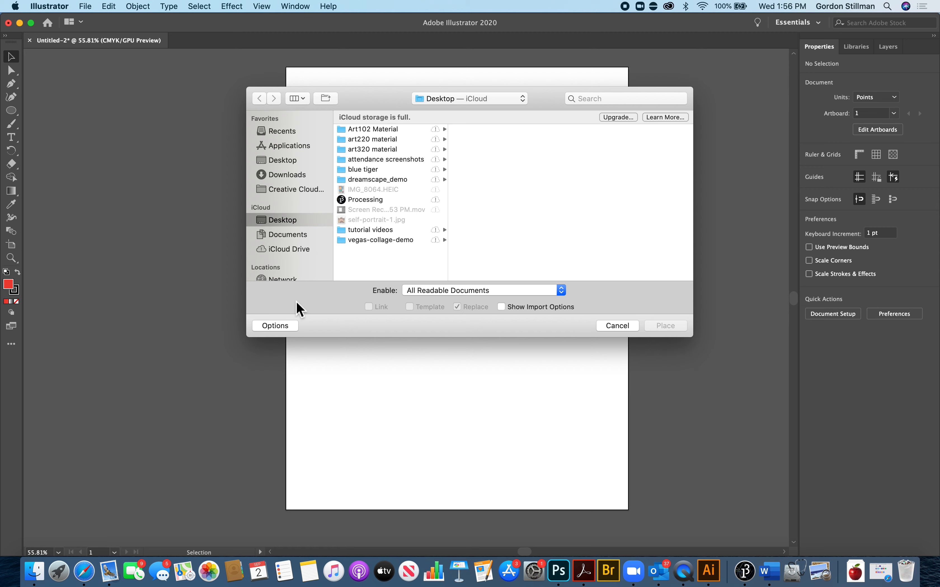
left_click(290, 175)
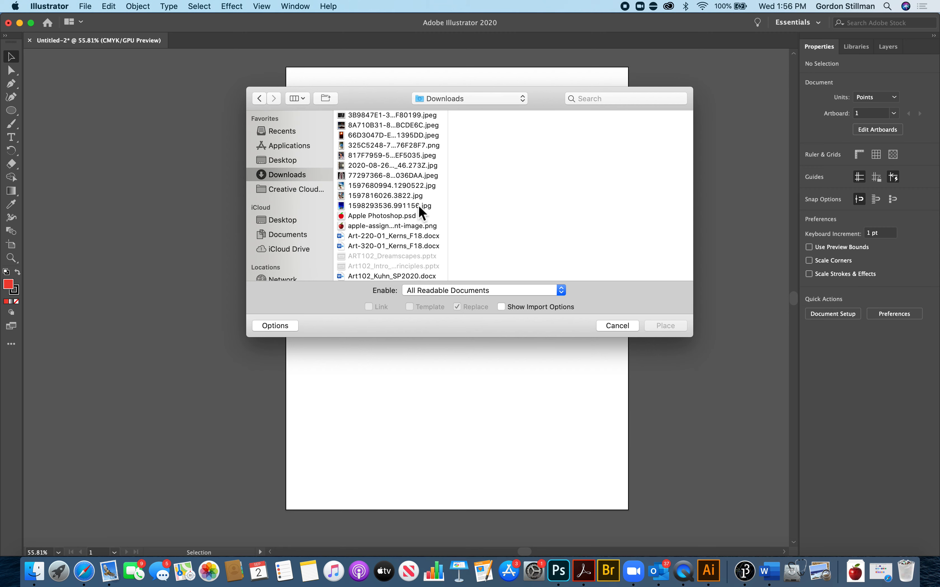
left_click(414, 226)
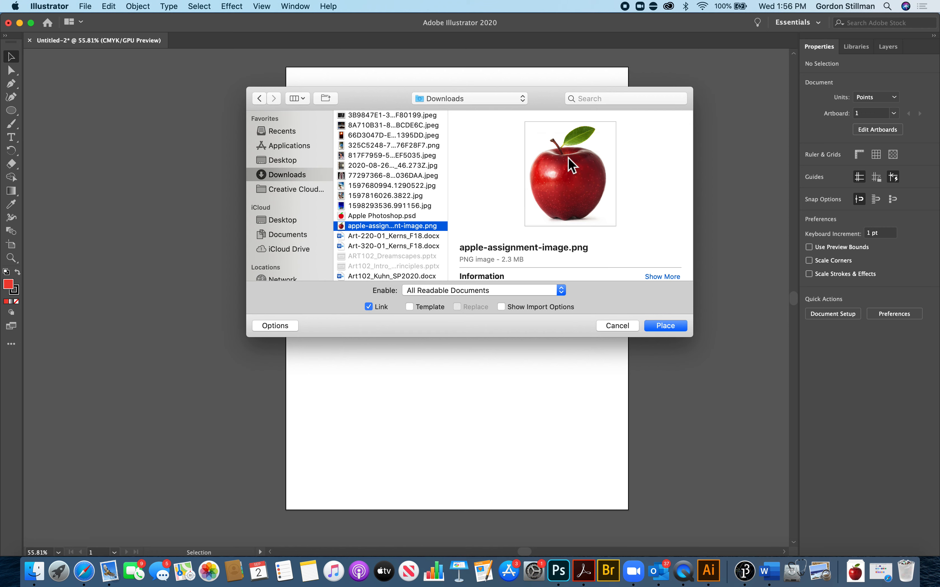
left_click(669, 330)
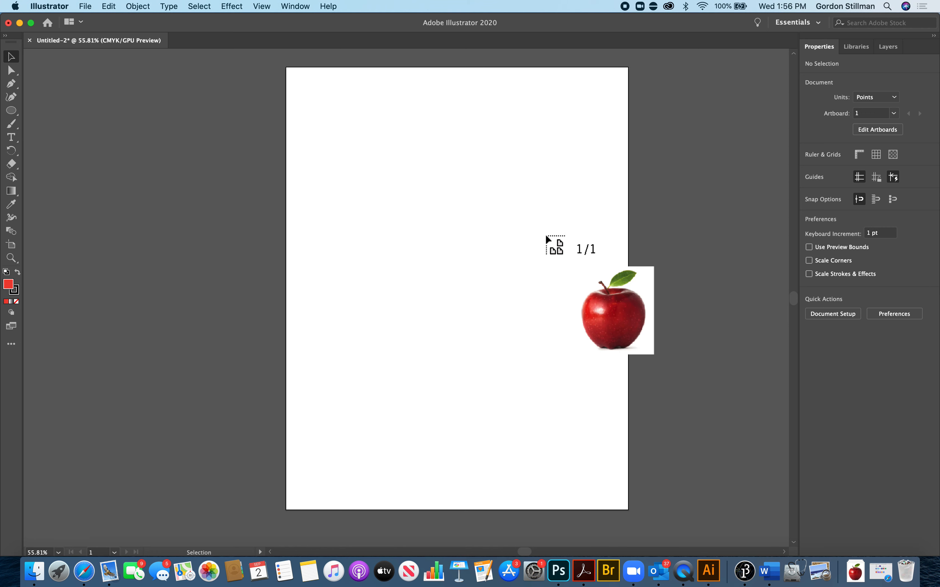
left_click(287, 68)
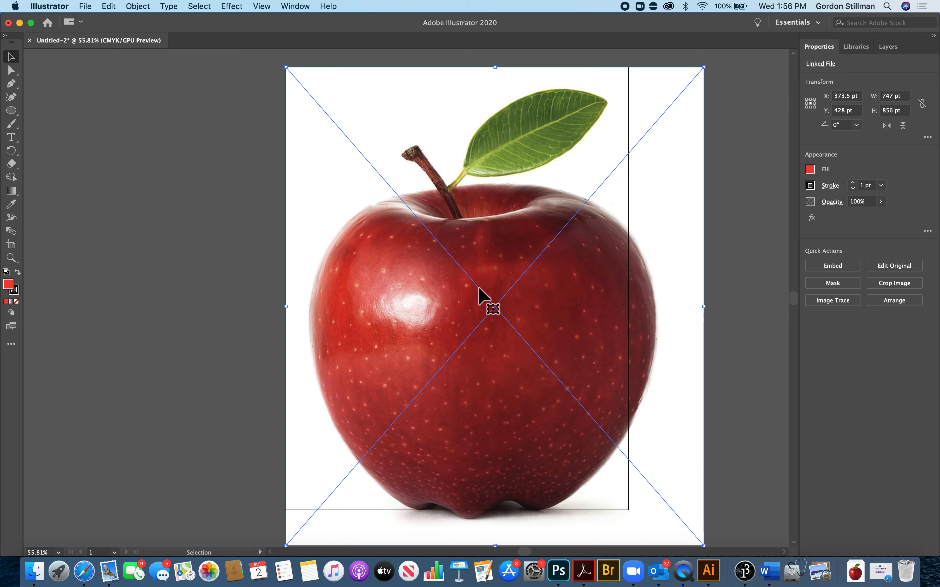
- Scale the apple image proportionally to about 554 by 635 pt and centre it on the artboard, declining the linked-file update
left_click_drag(704, 546, 324, 418)
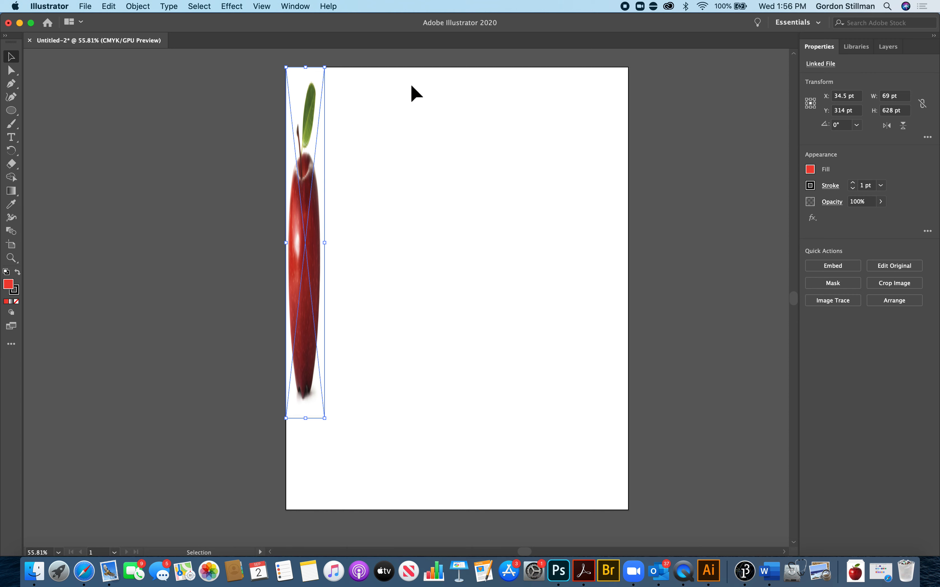
key("v")
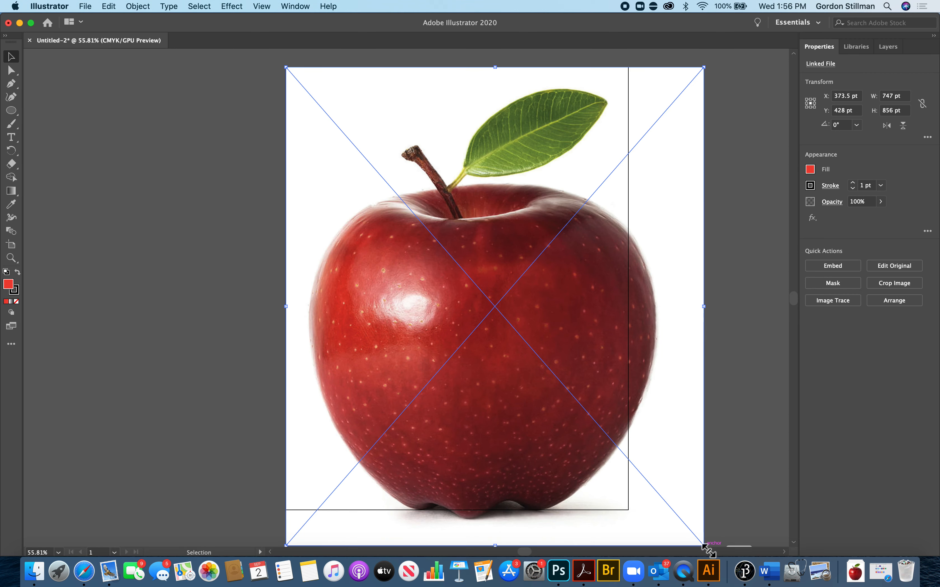
left_click_drag(703, 545, 596, 423)
left_click_drag(540, 305, 547, 333)
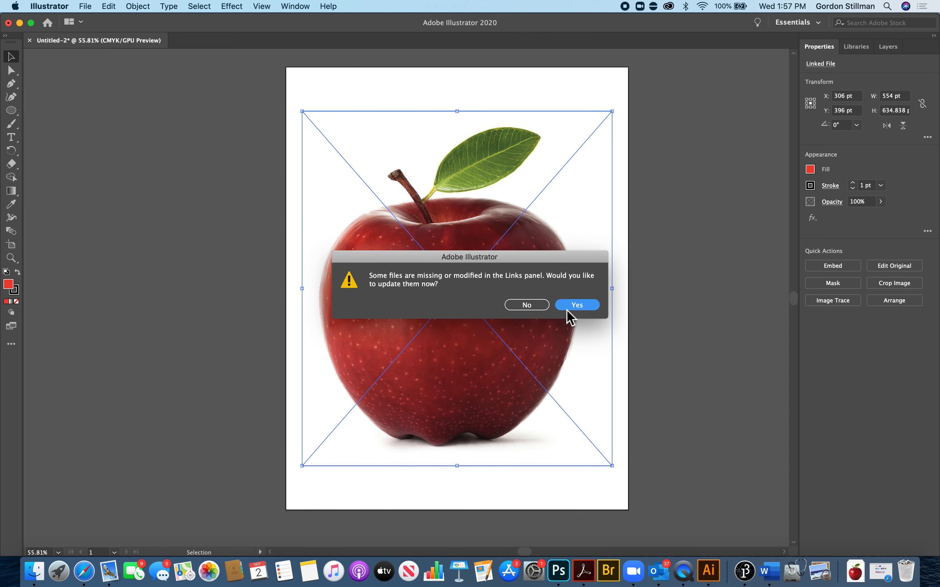
left_click(538, 311)
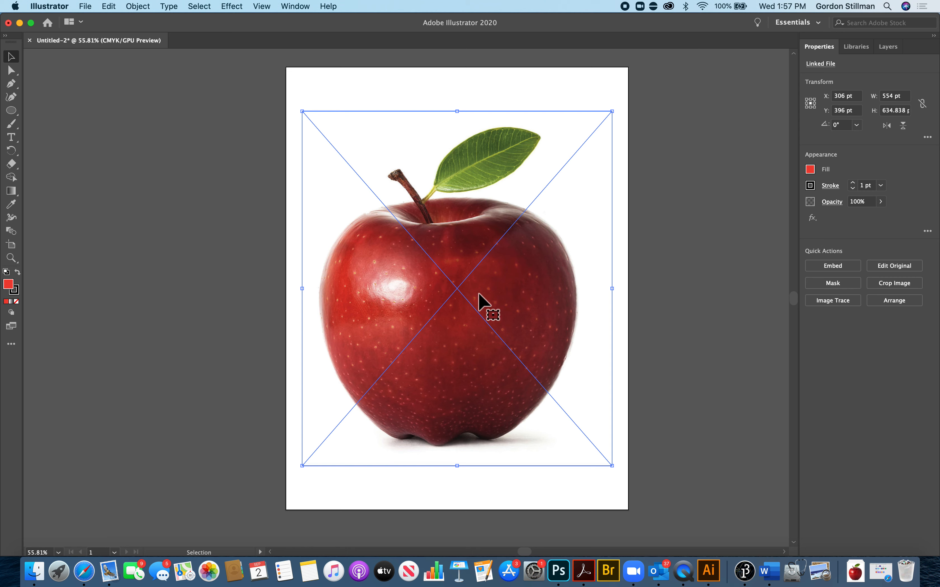
- Create a new layer above the layer that holds the apple image
left_click(897, 47)
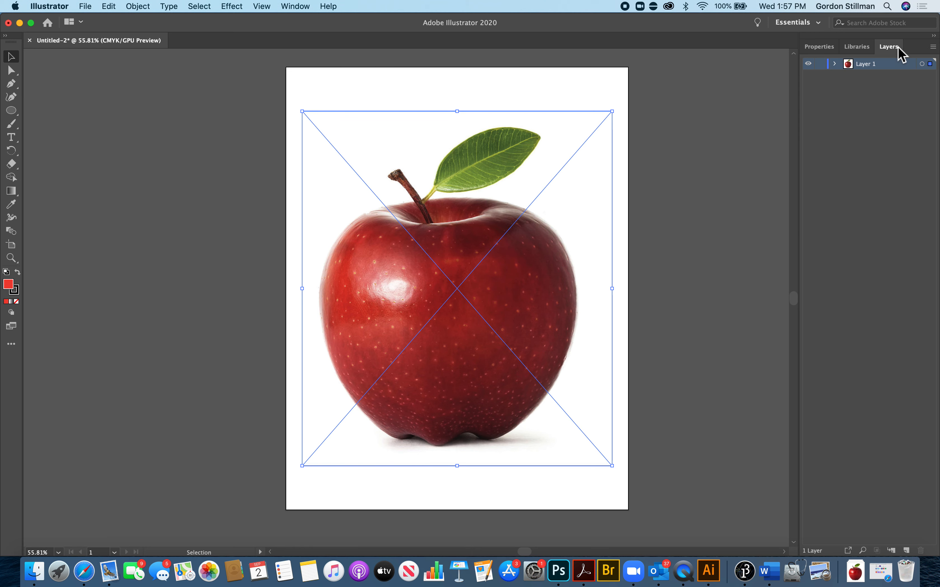
left_click(834, 63)
left_click(836, 64)
left_click(906, 551)
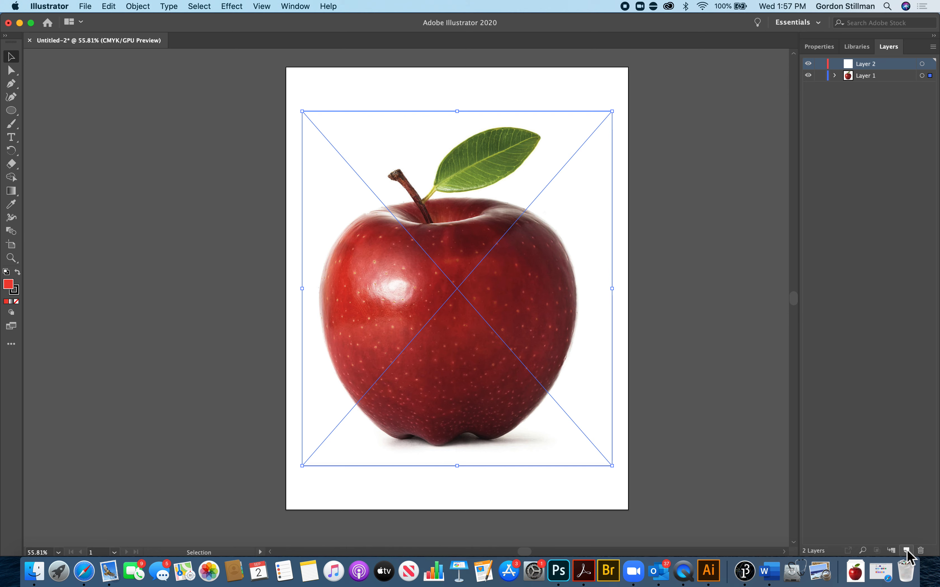
- With the image deselected, start a Pen path on Layer 2 at the stem and trace the apple's left side and scalloped bottom edge
left_click(808, 75)
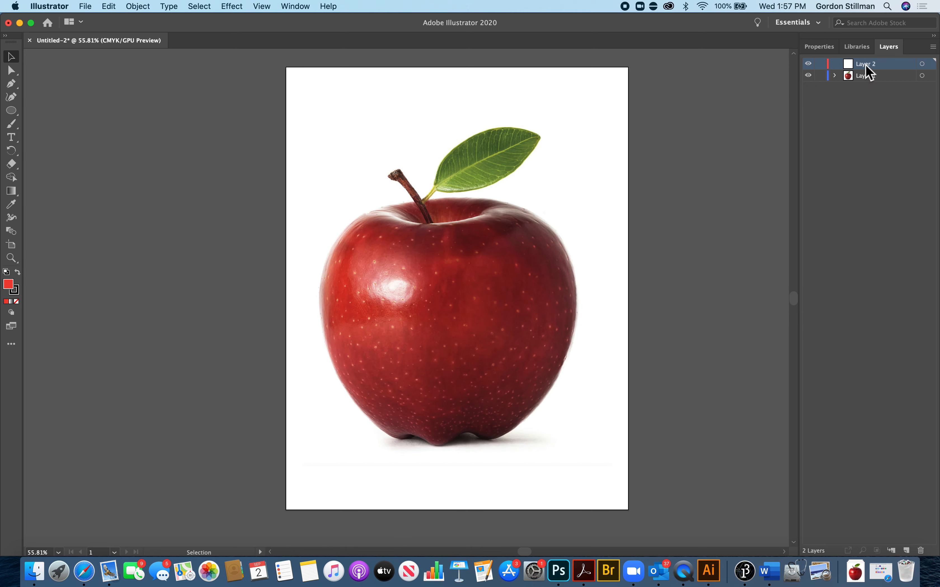
left_click(13, 85)
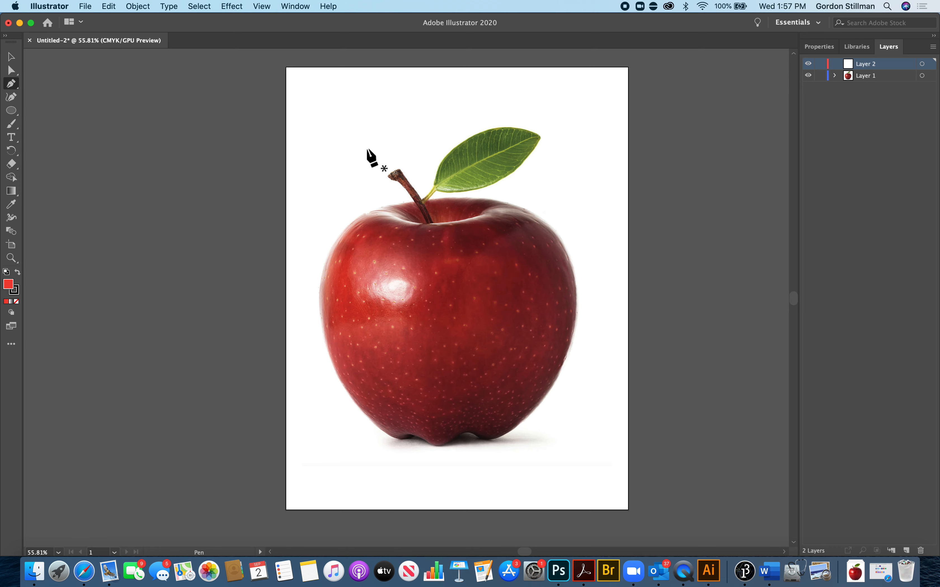
left_click(411, 201)
left_click_drag(320, 315, 333, 424)
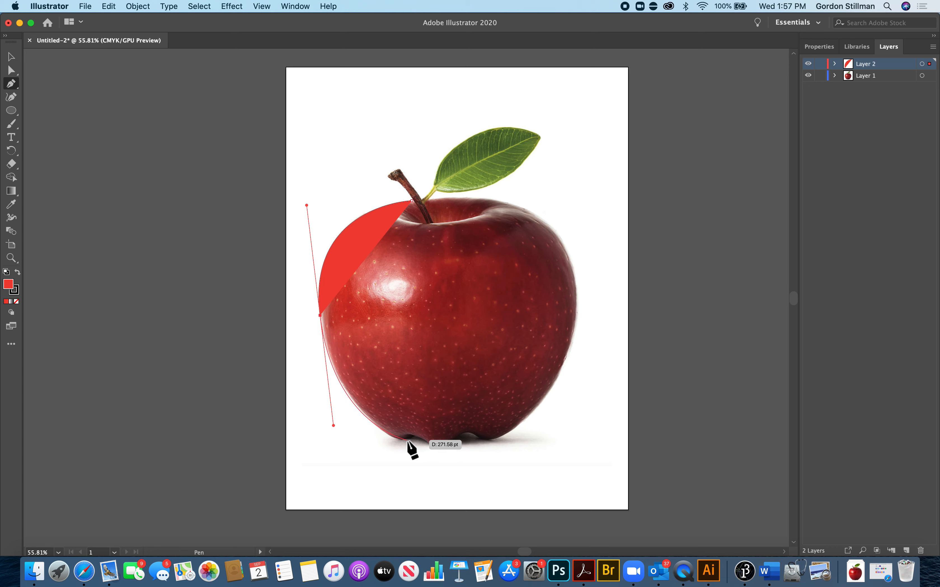
left_click_drag(406, 440, 491, 442)
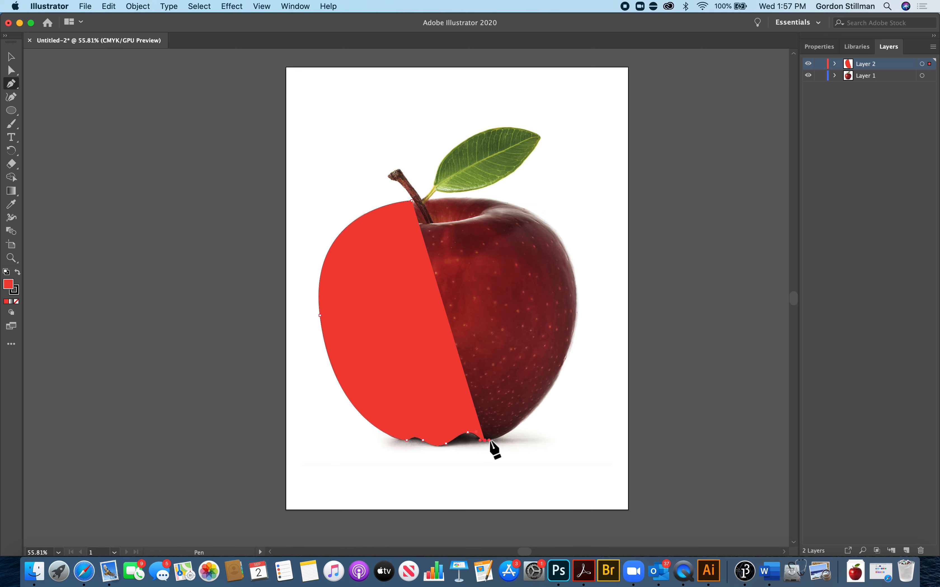
- Continue the path up the apple's right side and across its top edge, closing it at the starting point beside the stem
left_click_drag(574, 333, 586, 260)
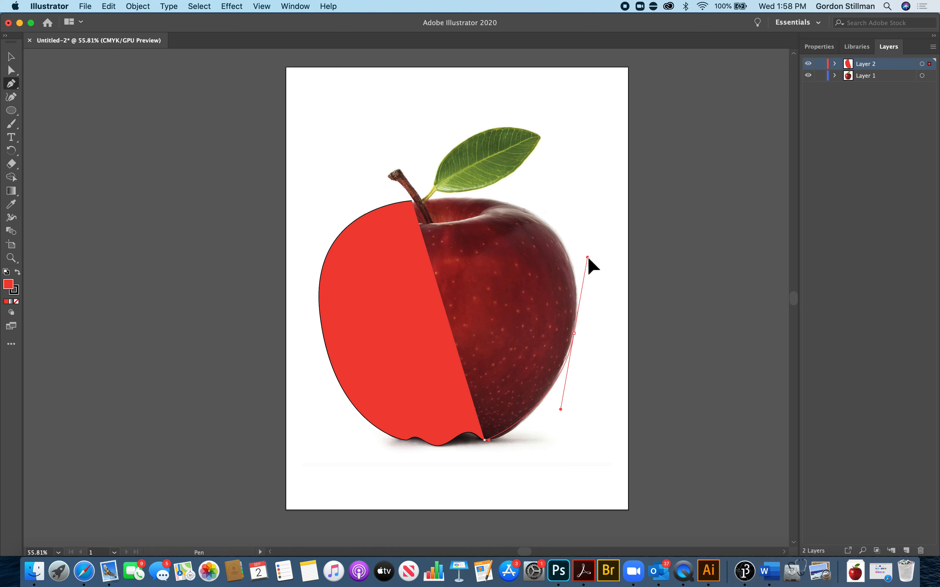
mouse_move(588, 259)
left_mouse_down()
mouse_move(541, 323)
mouse_move(523, 332)
mouse_move(508, 323)
mouse_move(632, 313)
mouse_move(601, 349)
mouse_move(587, 264)
left_mouse_up()
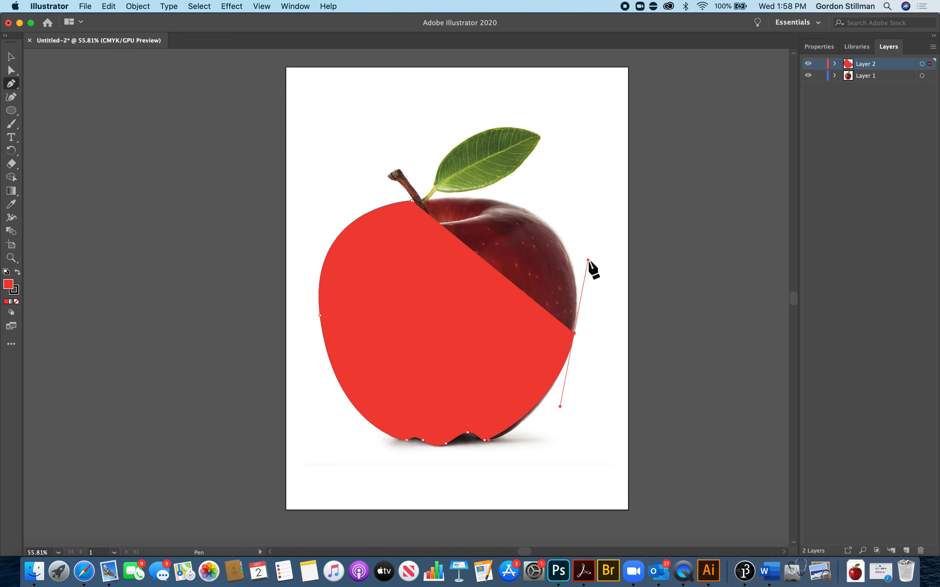
left_click_drag(522, 208, 493, 199)
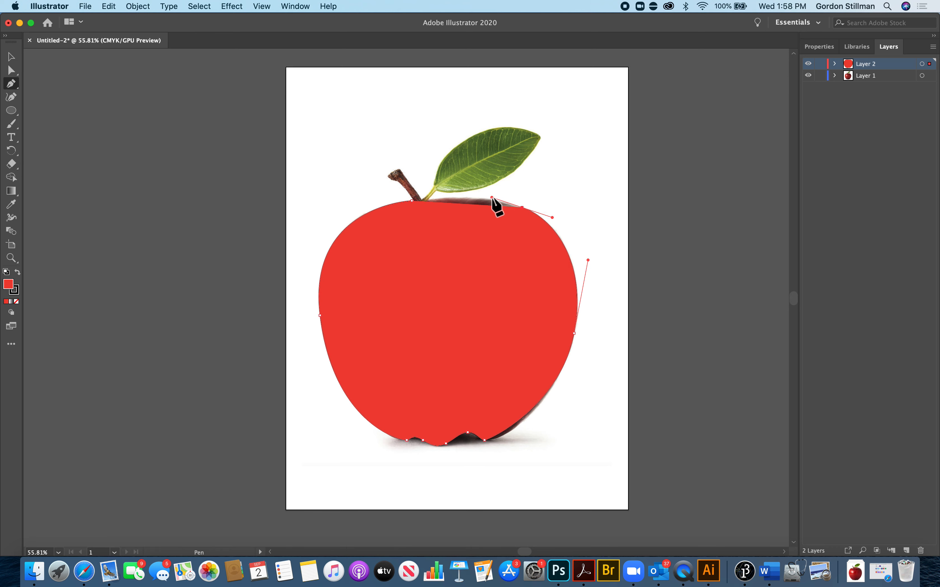
left_click(442, 198)
left_click_drag(435, 200, 431, 199)
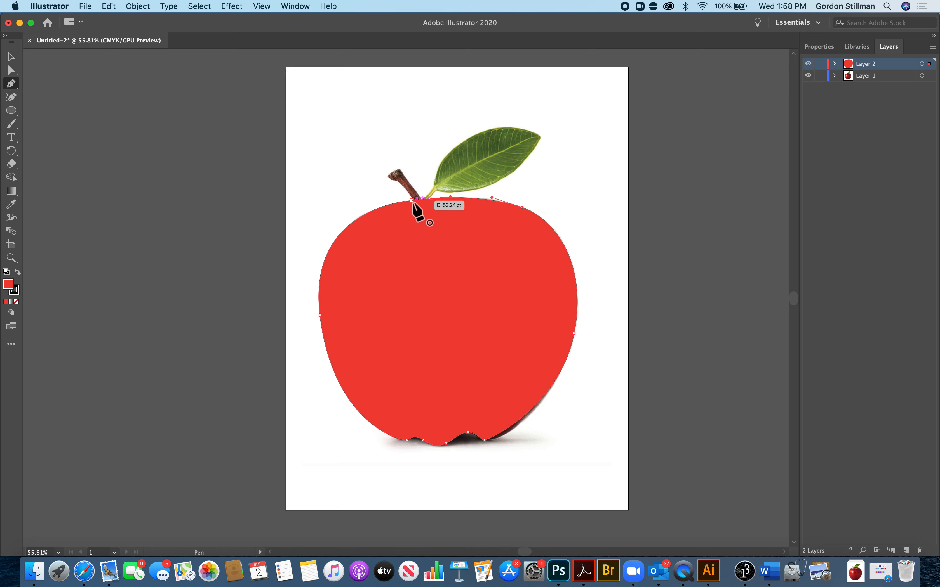
left_click(412, 201)
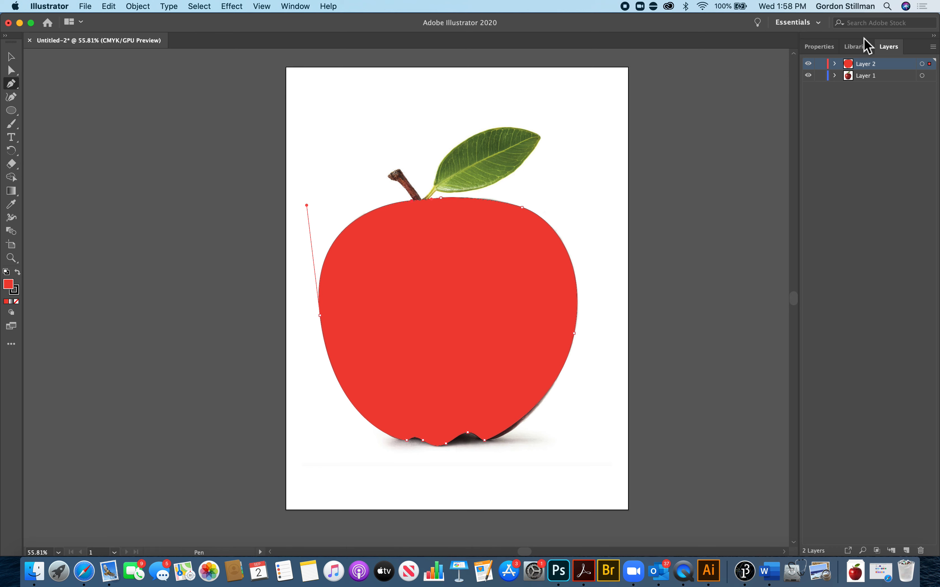
- Set the traced apple shape's stroke to None, clear the stray point placed beside the artboard and leave nothing selected
left_click(821, 47)
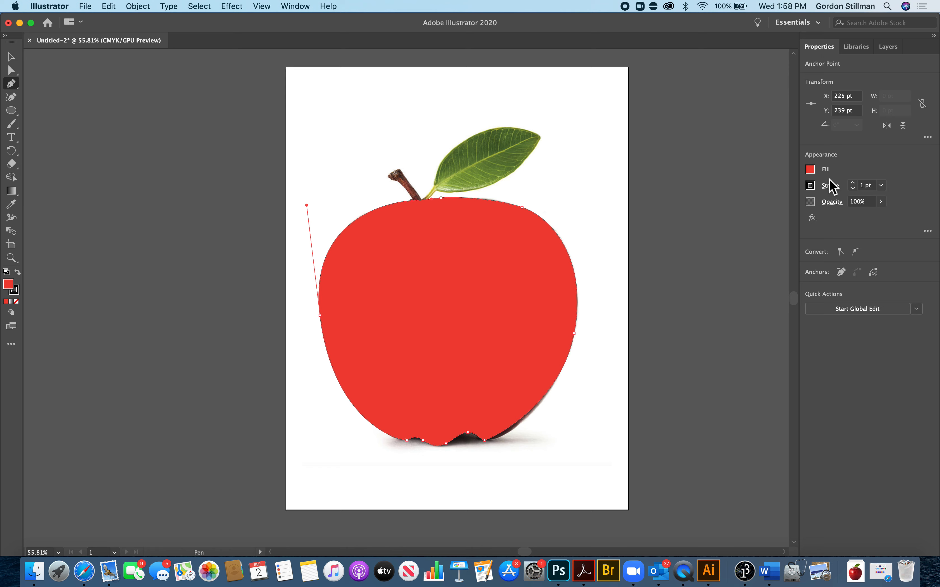
left_click(813, 188)
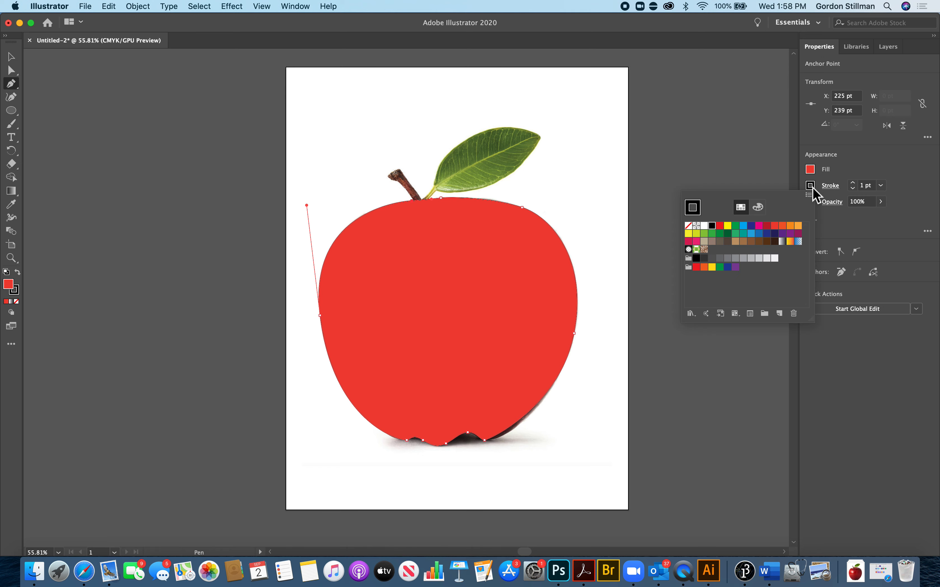
left_click(688, 226)
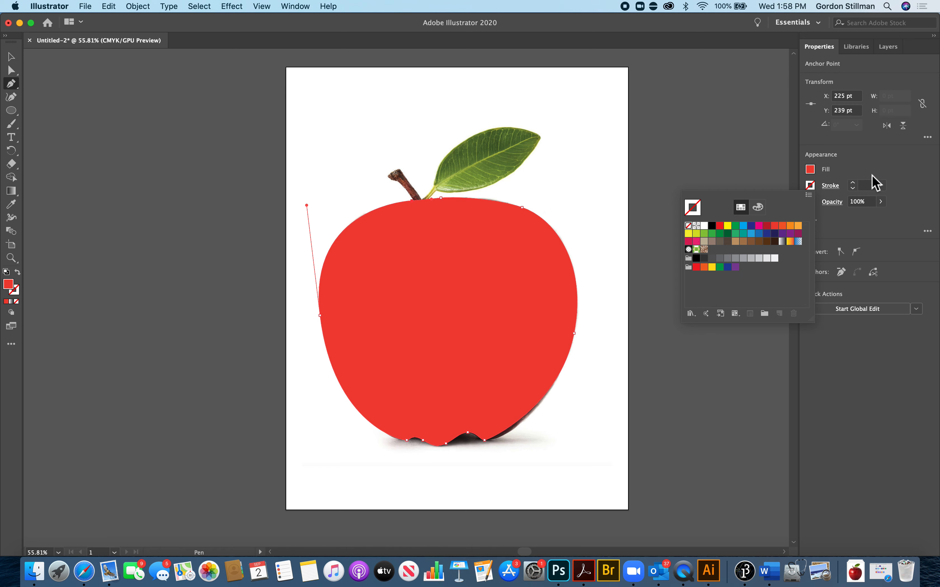
left_click(215, 159)
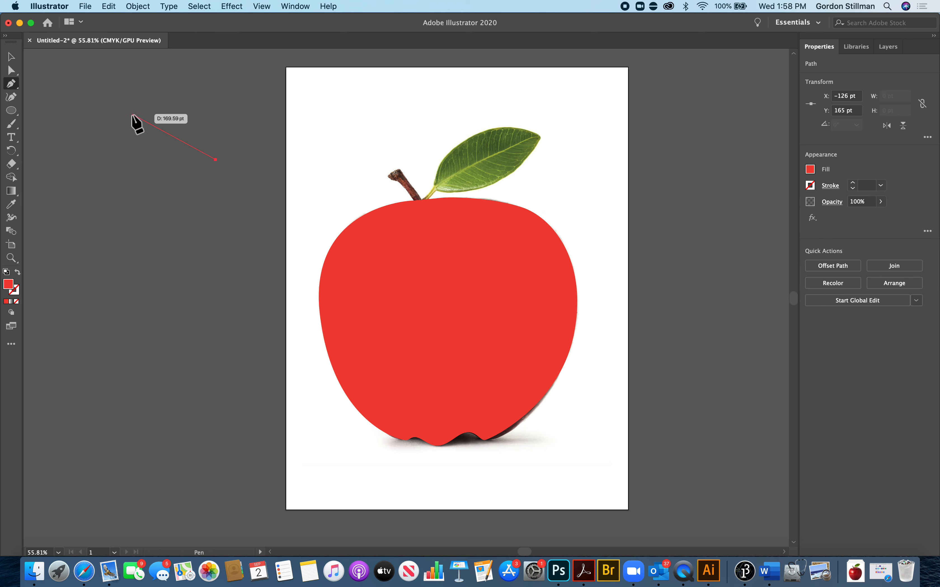
left_click(11, 57)
left_click(212, 163)
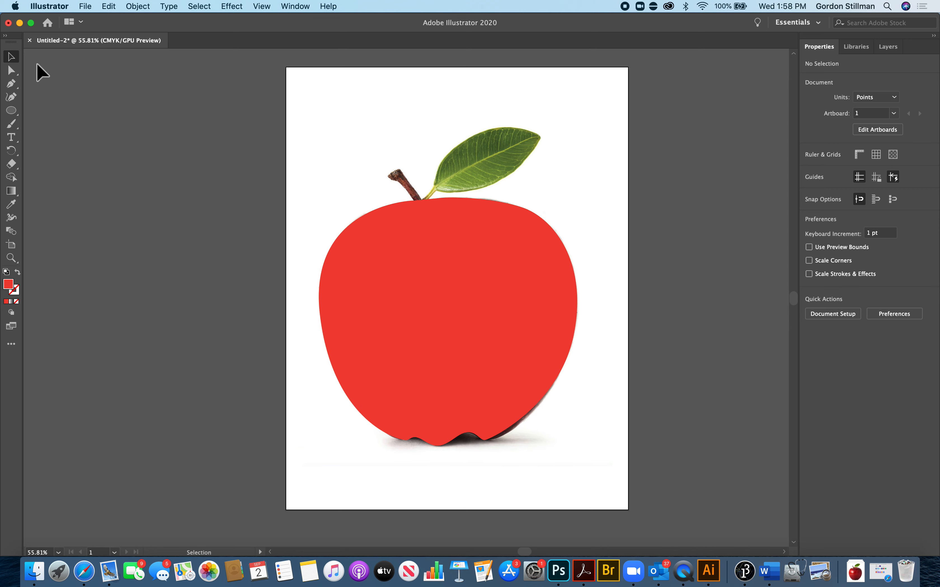
- Adjust the curve at the apple shape's lower-right anchor point with Direct Selection so its edge follows the photo
left_click(12, 71)
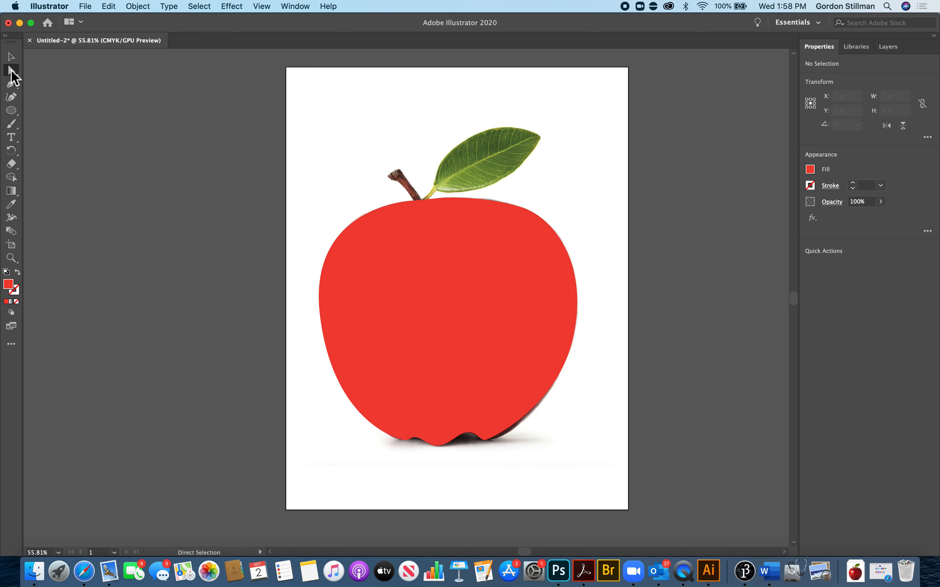
left_click(487, 321)
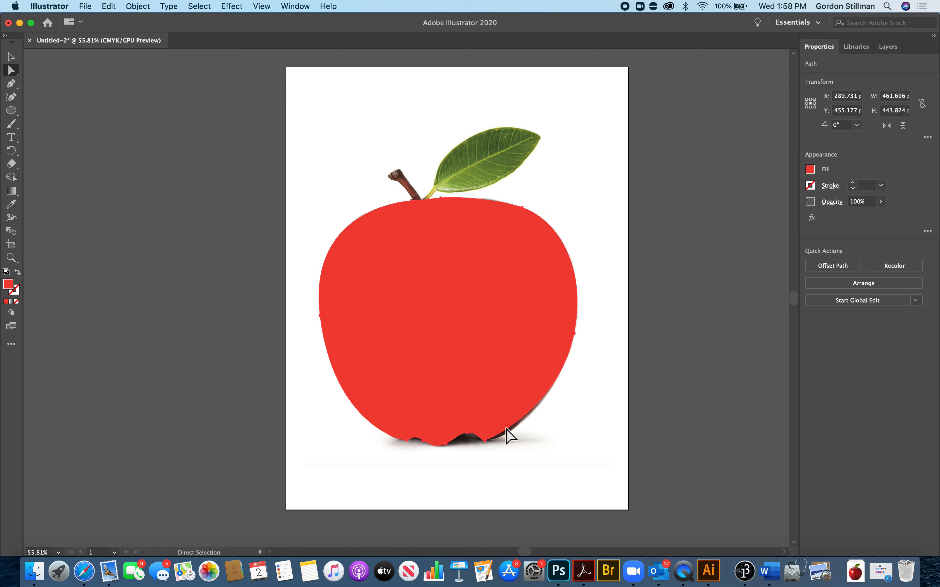
left_click(485, 441)
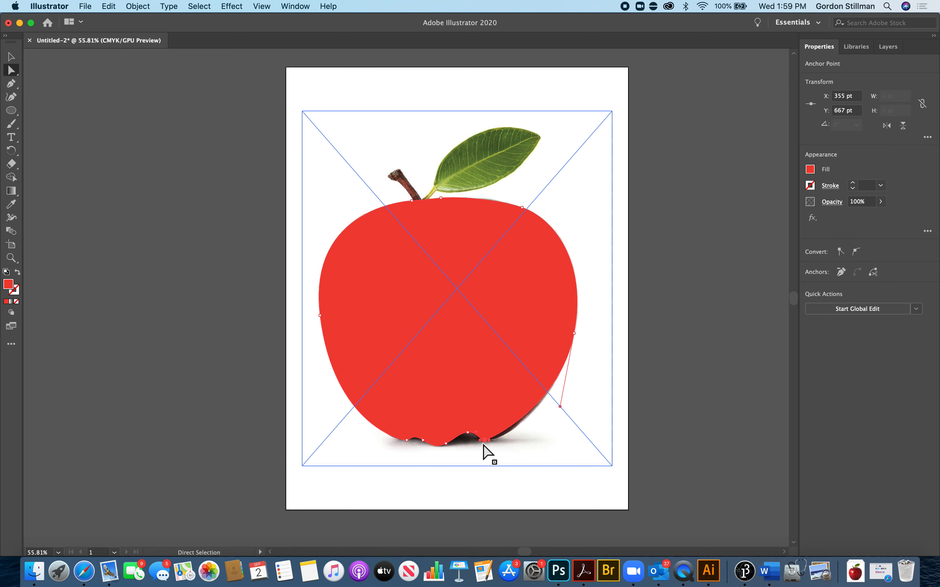
mouse_move(489, 440)
left_mouse_down()
mouse_move(511, 438)
mouse_move(477, 440)
left_mouse_up()
left_click(542, 451)
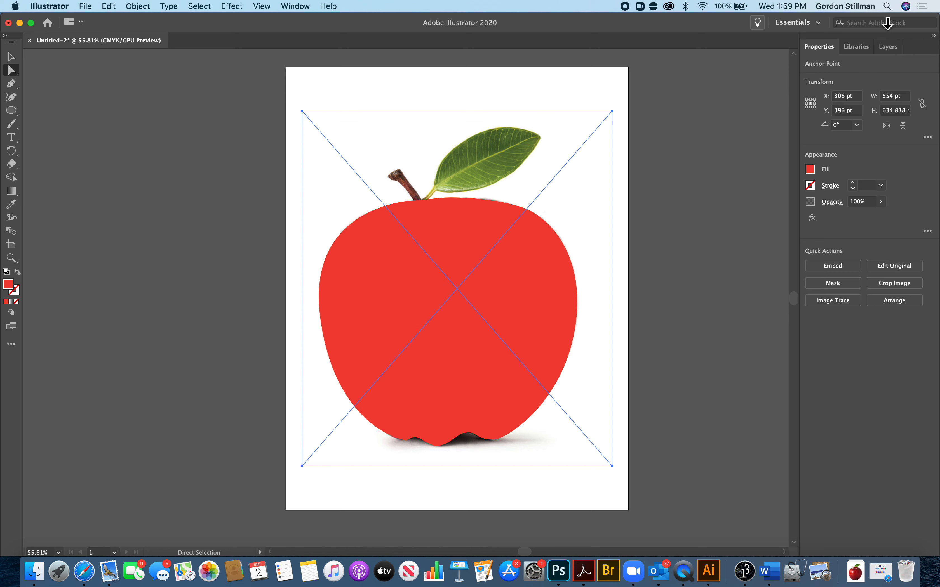
- Expand Layer 2 and hide the apple body's path so the photo underneath can be traced
left_click(889, 47)
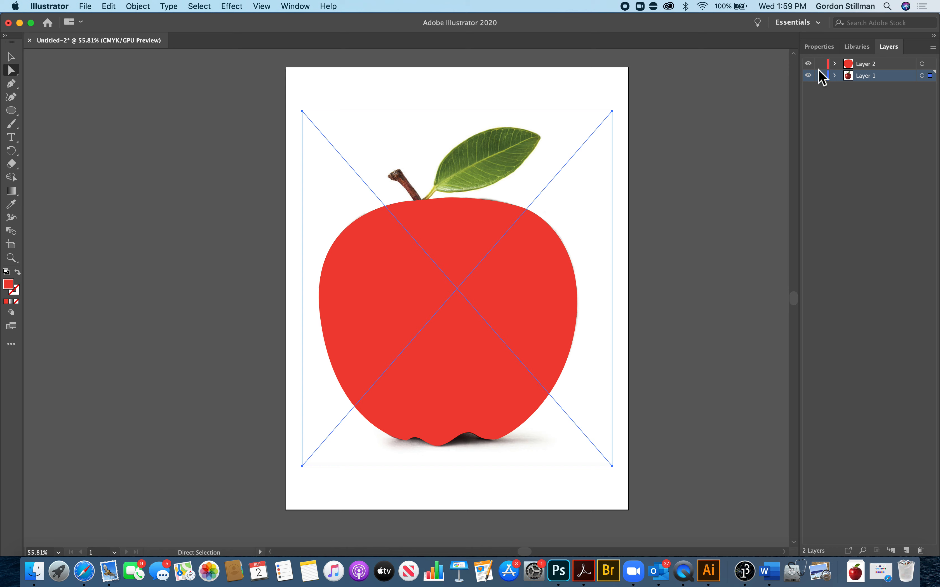
left_click(835, 64)
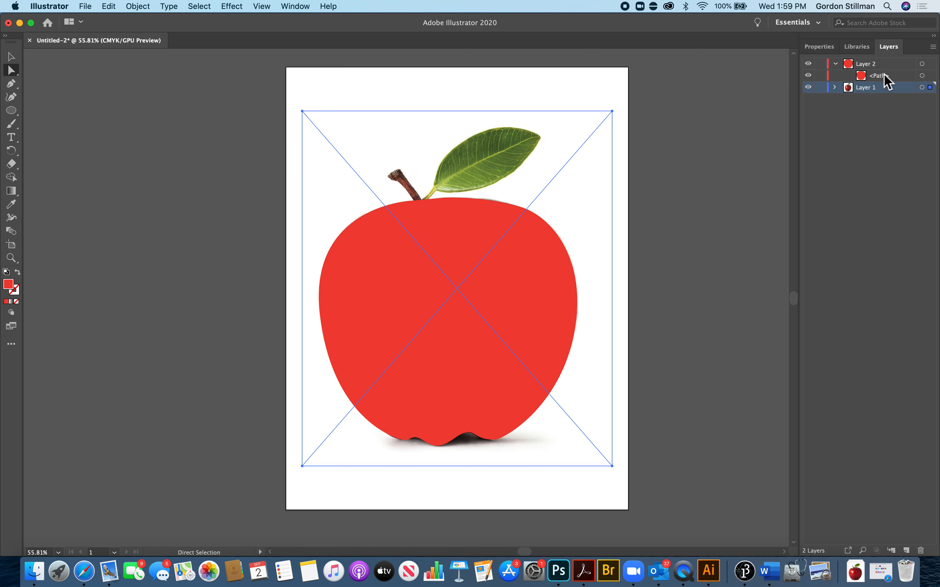
left_click(811, 76)
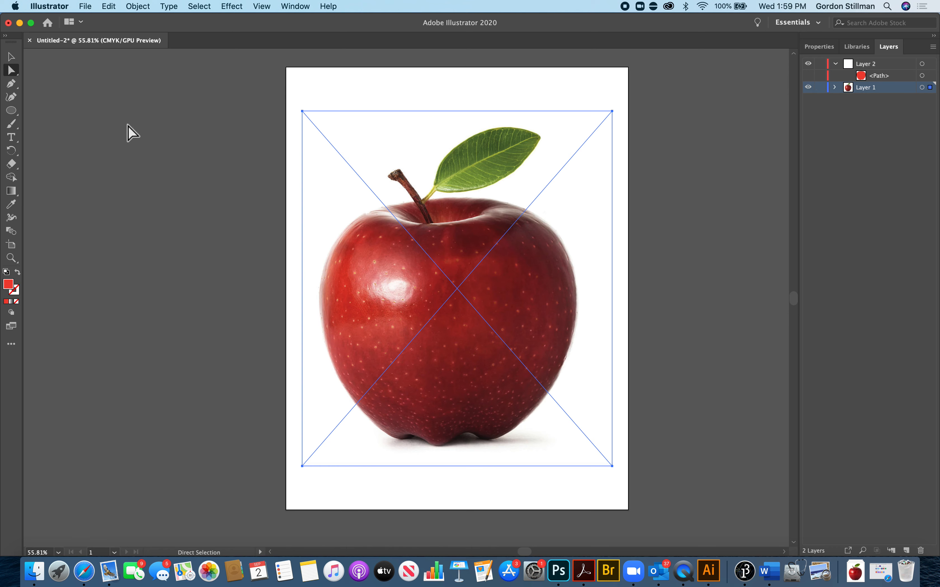
- Trace the apple's stem with the Pen tool as a closed shape, following both sides and the knobbed top end
left_click(17, 84)
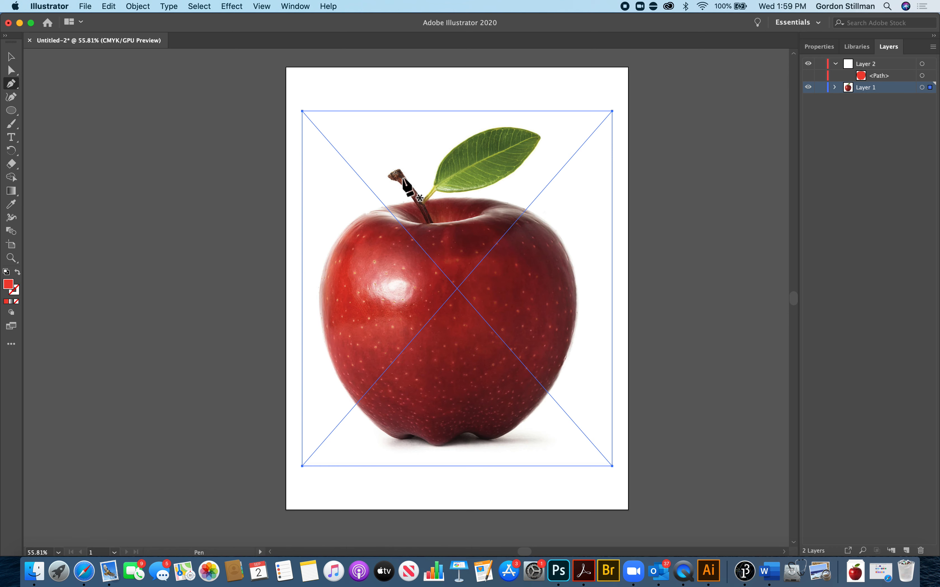
left_click(399, 168)
left_click_drag(423, 203, 430, 213)
left_click(432, 224)
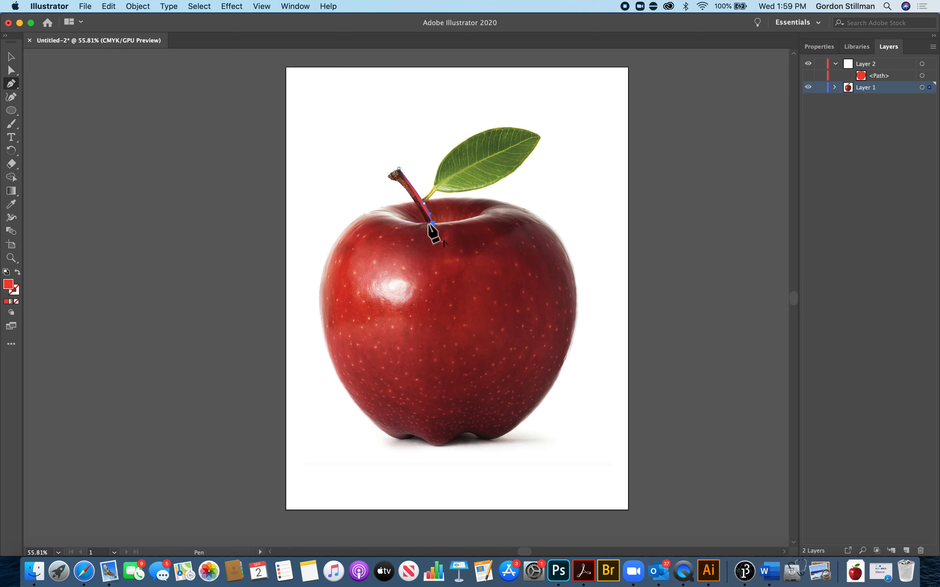
left_click(426, 224)
left_click(409, 196)
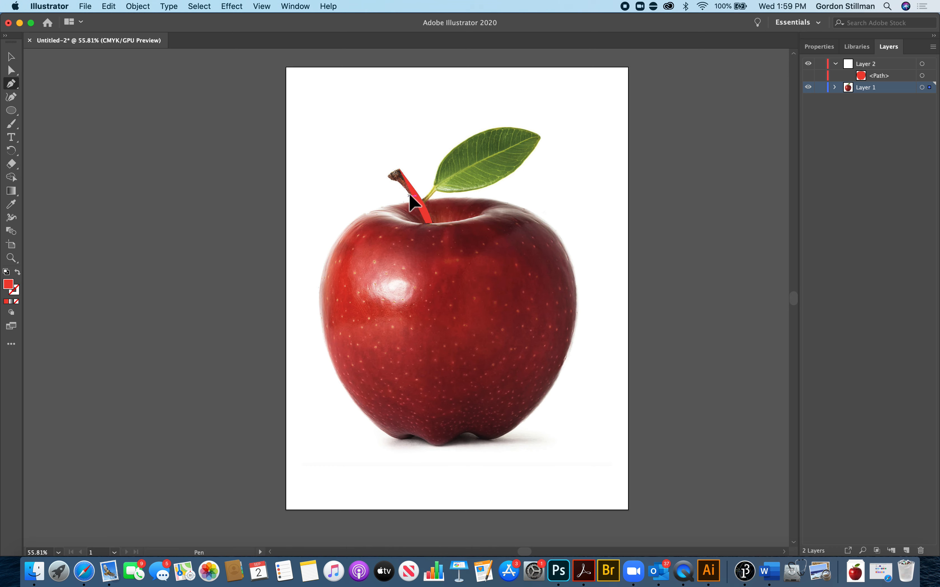
left_click_drag(402, 189, 394, 170)
left_click(399, 169)
- Change the stem shape's fill to the dark green swatch
left_click(819, 47)
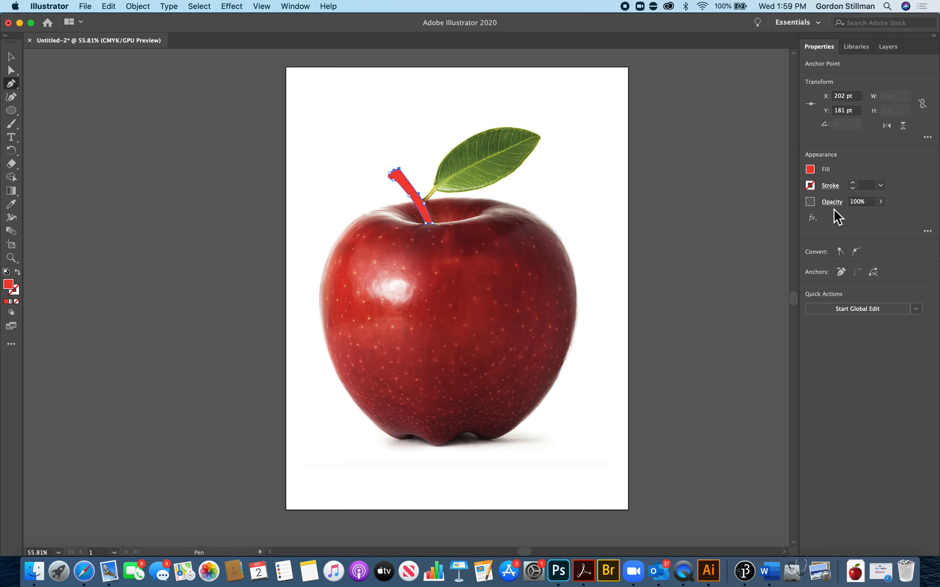
left_click(810, 170)
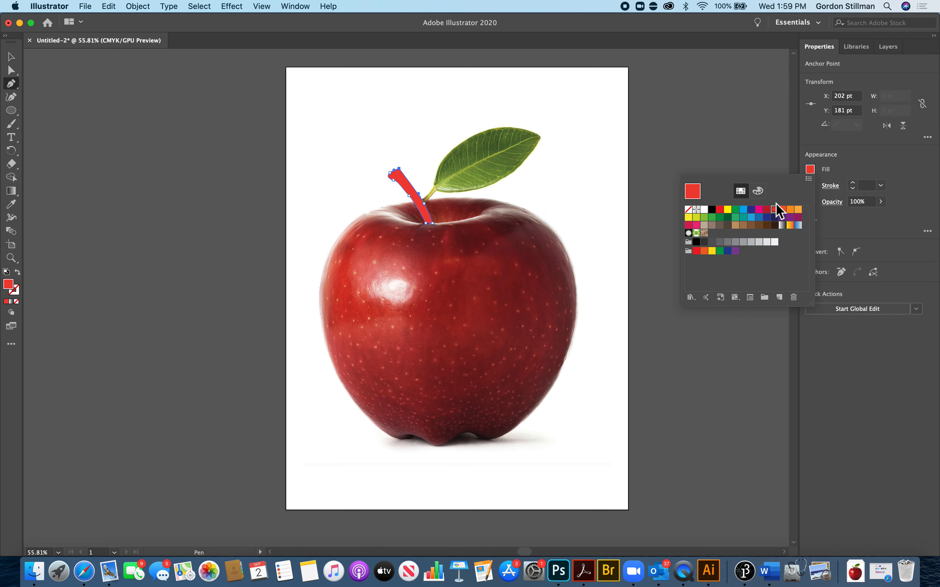
left_click(728, 217)
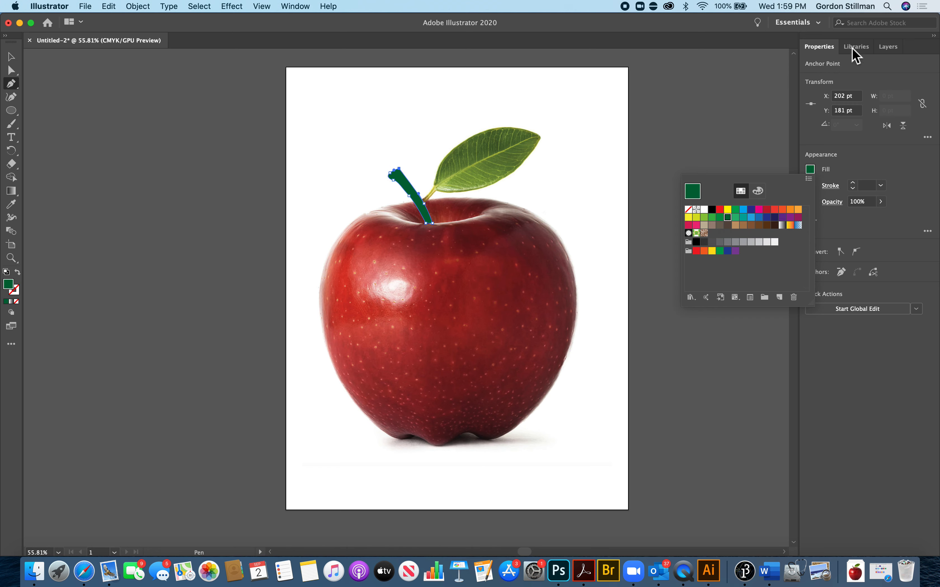
- Move the stem path out of Layer 1 into Layer 2, above the hidden apple body path
left_click(888, 47)
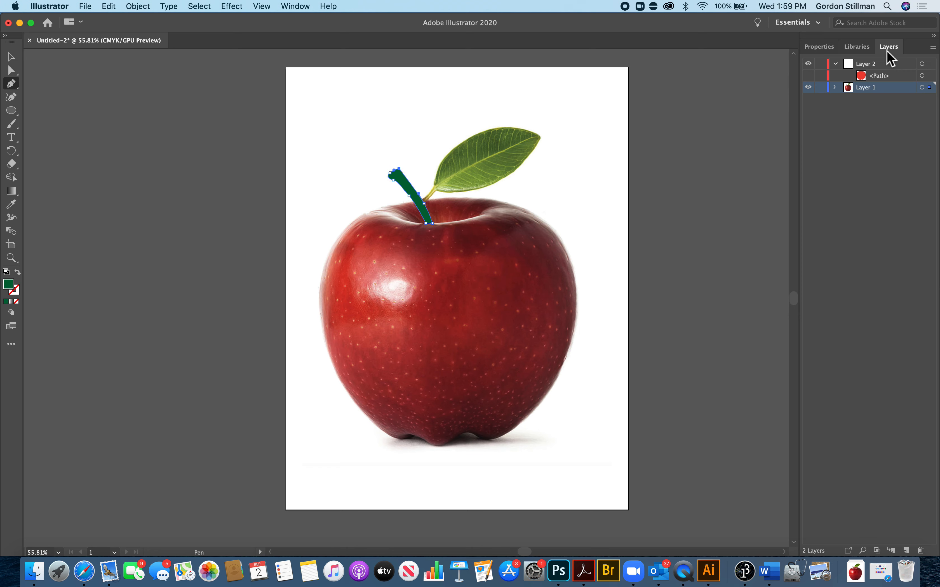
left_click(835, 89)
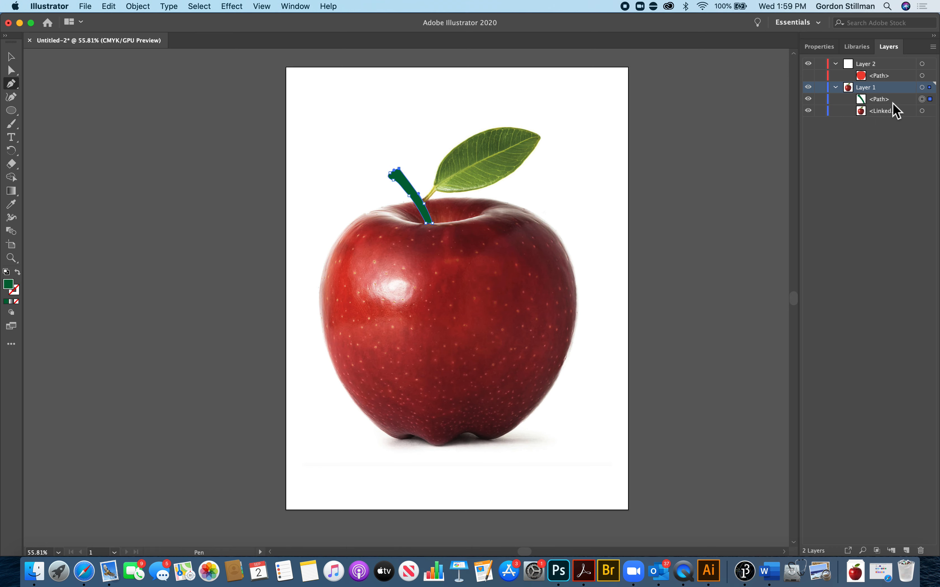
left_click(881, 102)
left_click_drag(881, 102, 876, 72)
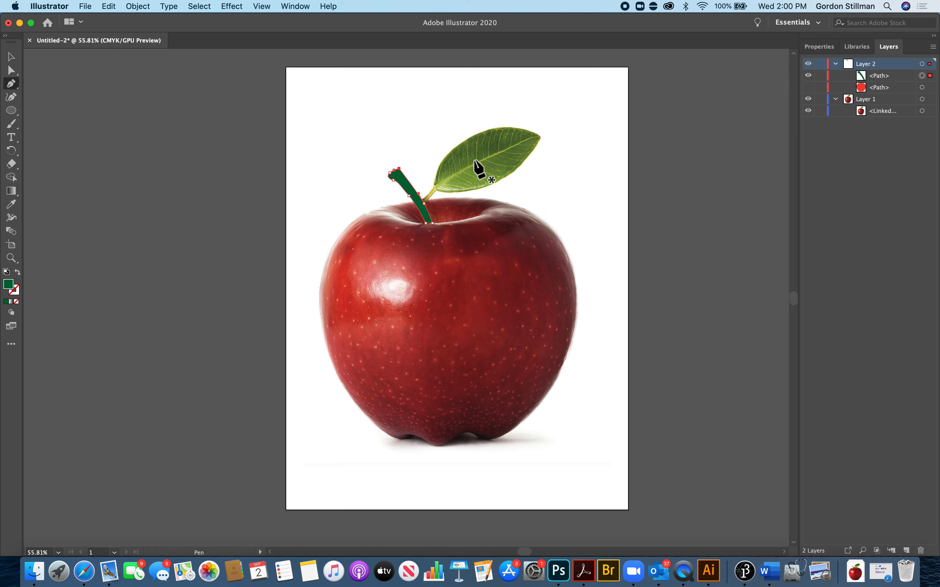
- Trace the leaf's upper edge with the Pen tool from its tip down the stalk and across the stalk's base
left_click(540, 136)
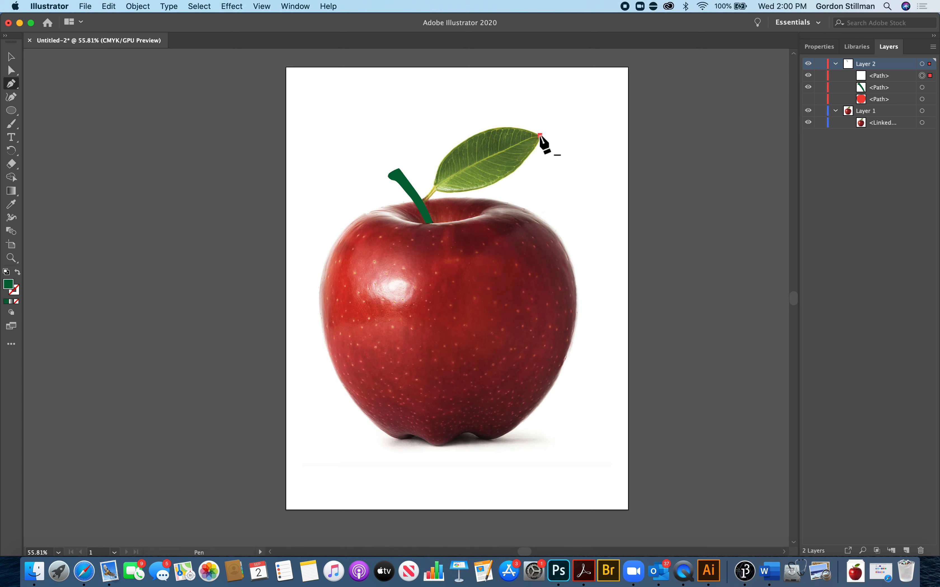
left_click_drag(459, 144, 428, 159)
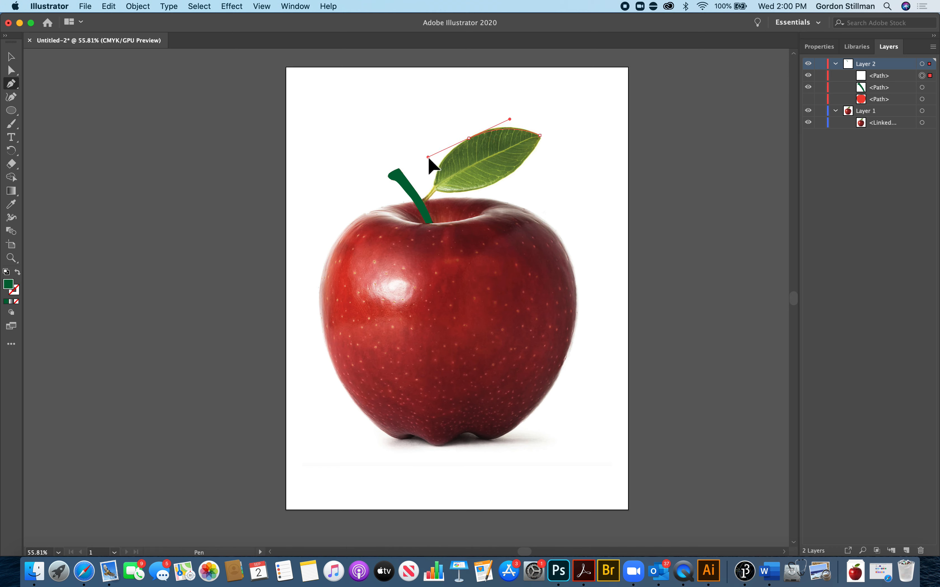
left_click(433, 188)
left_click_drag(433, 191, 422, 201)
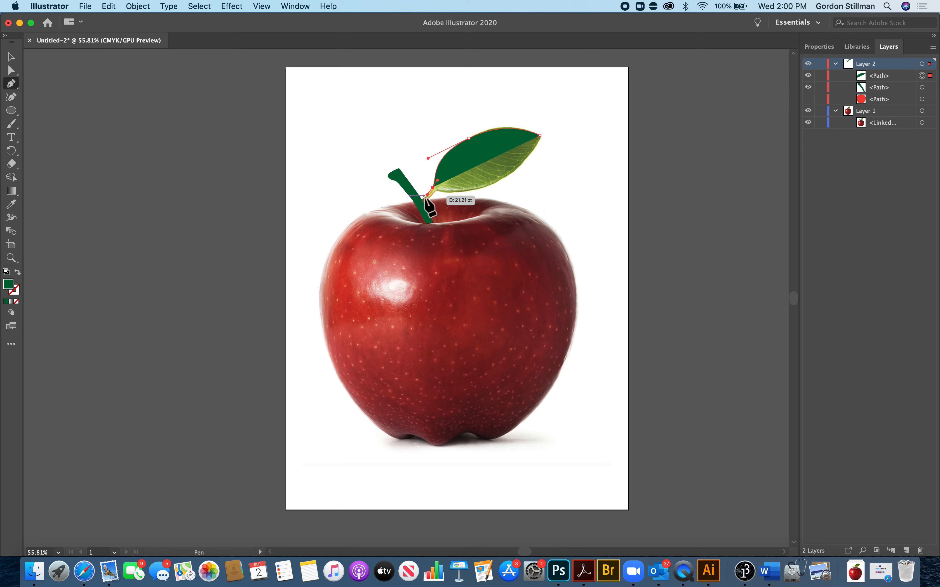
left_click(425, 196)
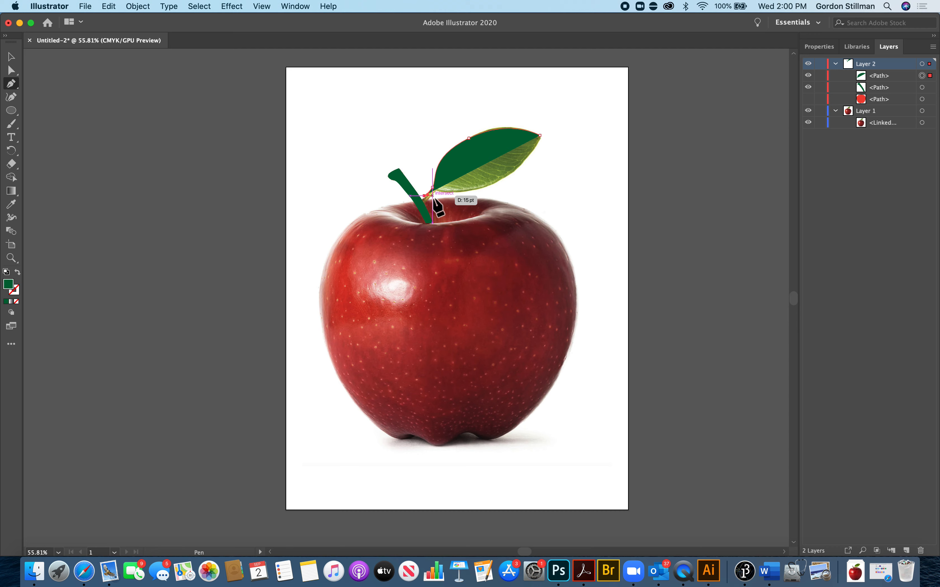
left_click(424, 203)
key("super")
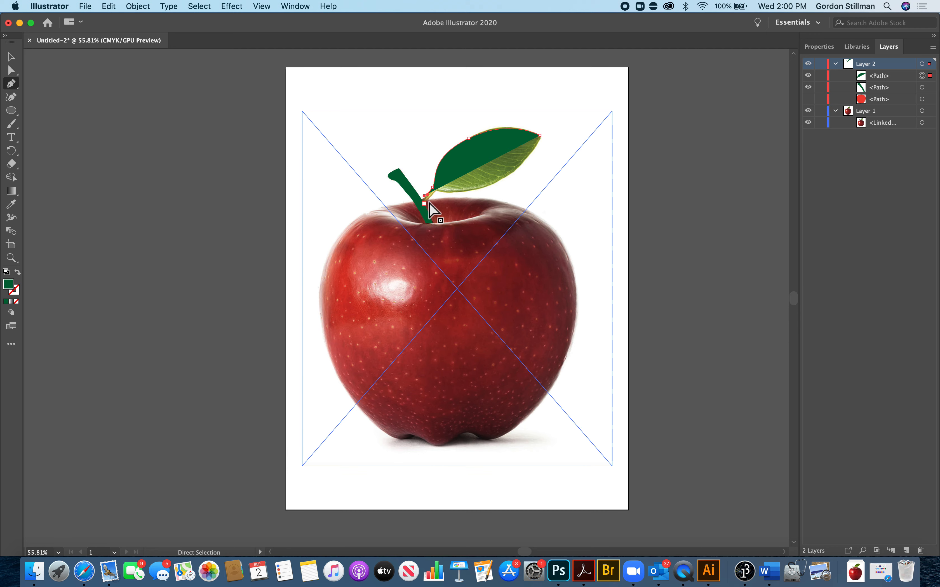
key("super+equal")
key("super+equal")
key("super+equal")
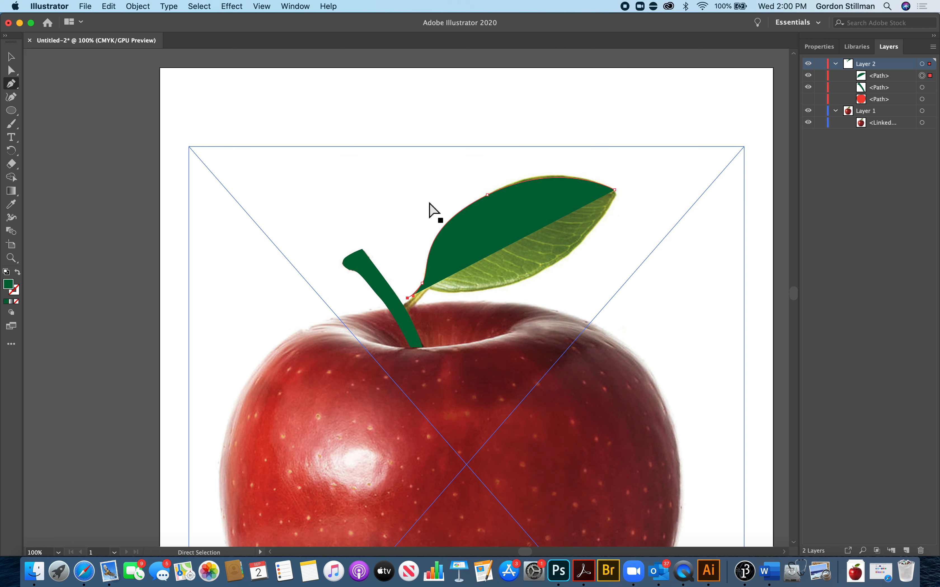
left_click(418, 307)
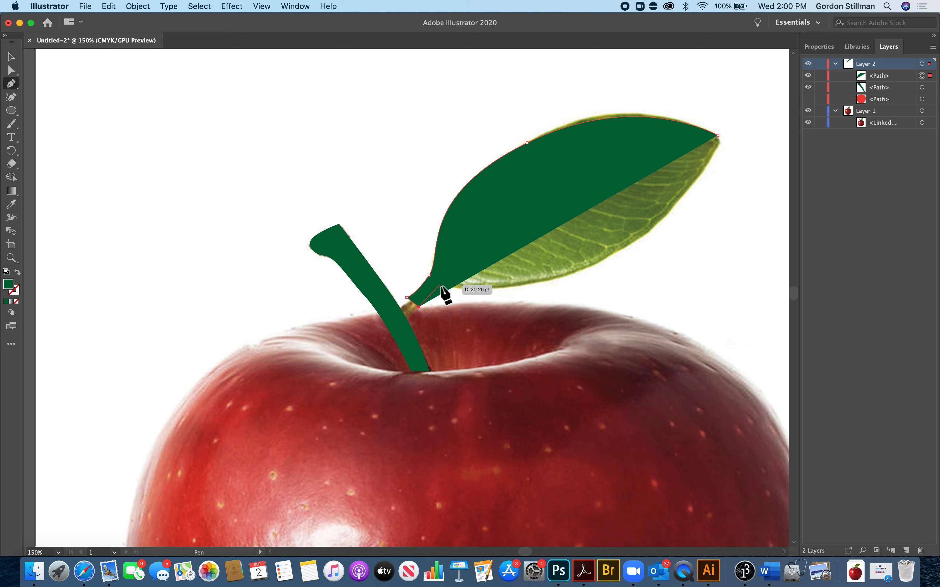
- Set the open leaf path's fill to None, trace the leaf's lower edge, and close the shape at the tip
left_click(820, 47)
left_click(810, 171)
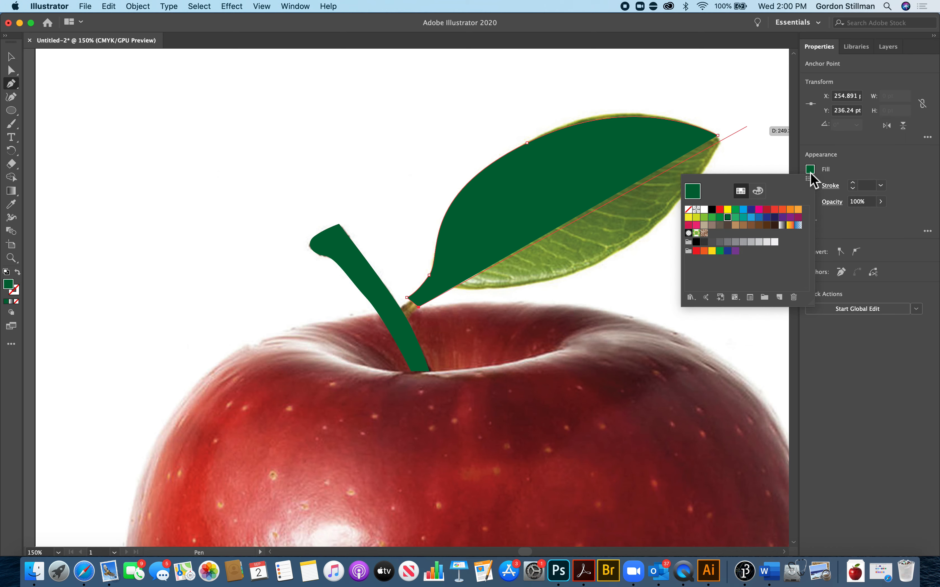
left_click(689, 211)
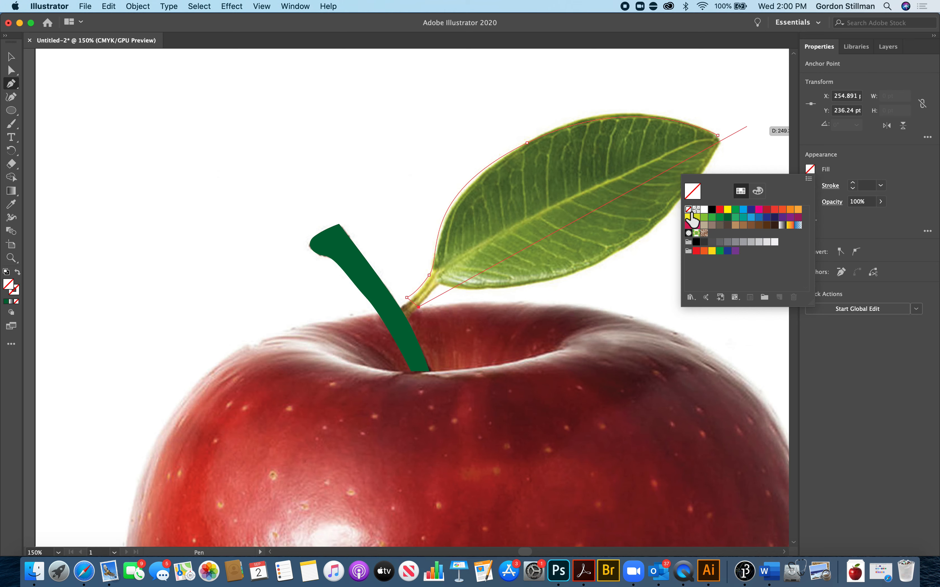
left_click(439, 284)
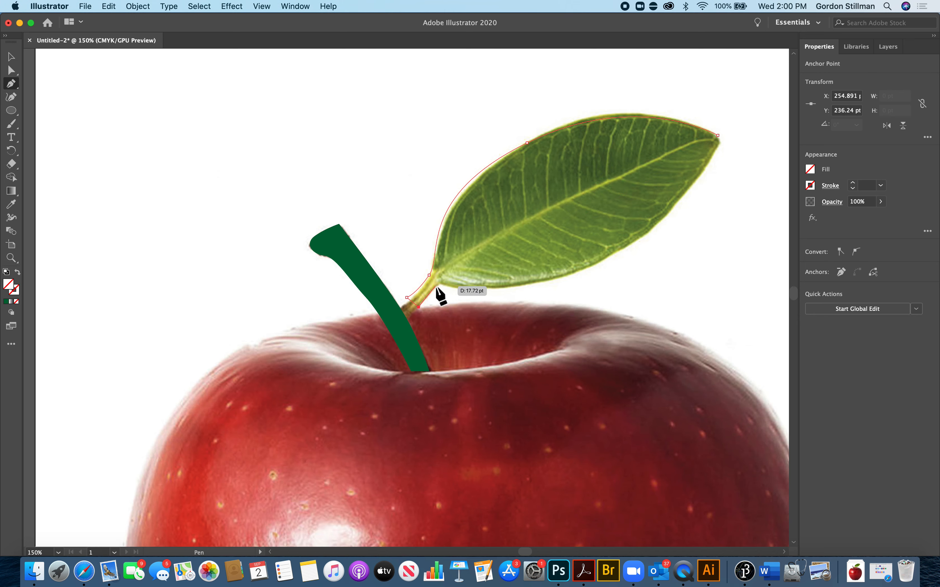
left_click_drag(610, 256, 692, 210)
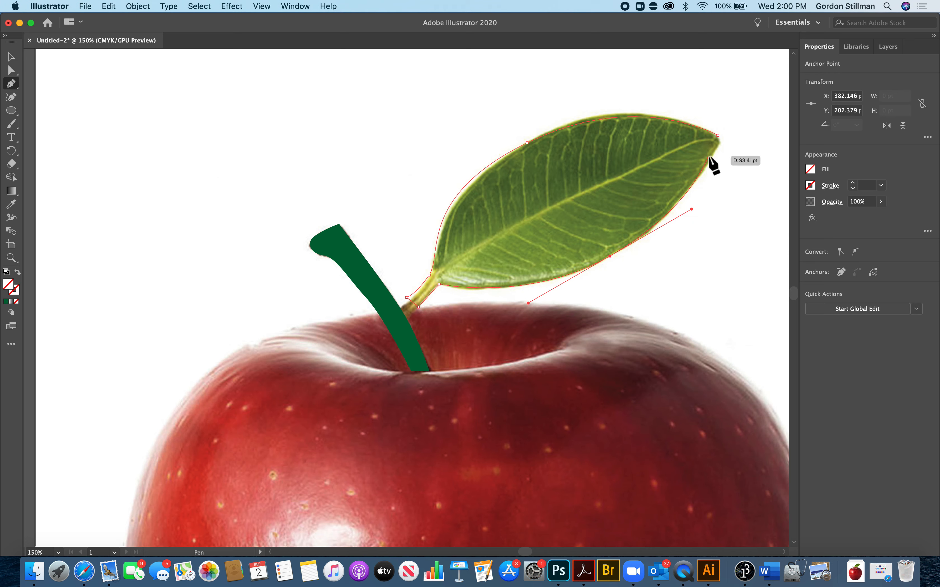
mouse_move(718, 136)
left_mouse_down()
mouse_move(723, 146)
mouse_move(720, 139)
left_mouse_up()
left_click(718, 135)
- Fill the closed leaf shape with the blue swatch C=85 M=50 Y=0 K=0
left_click(811, 170)
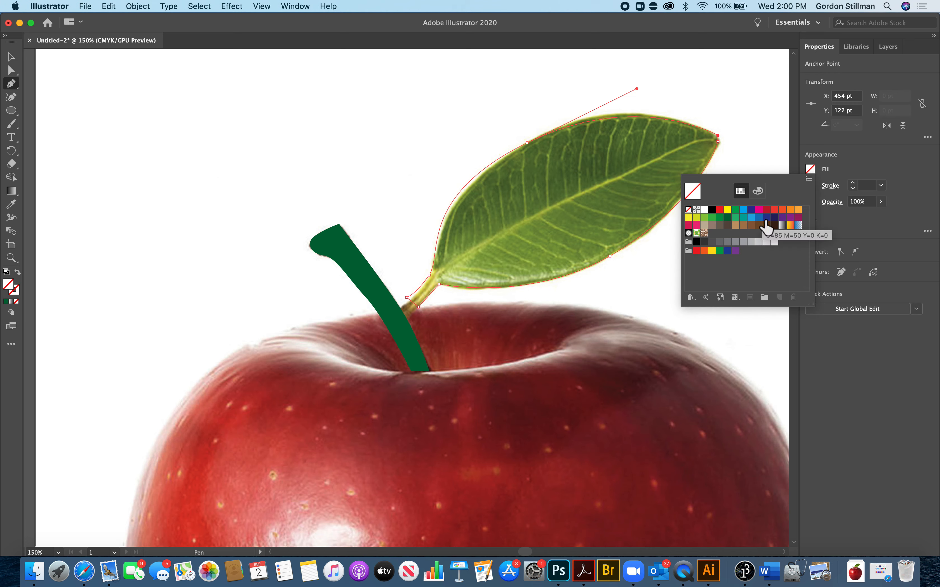
left_click(759, 218)
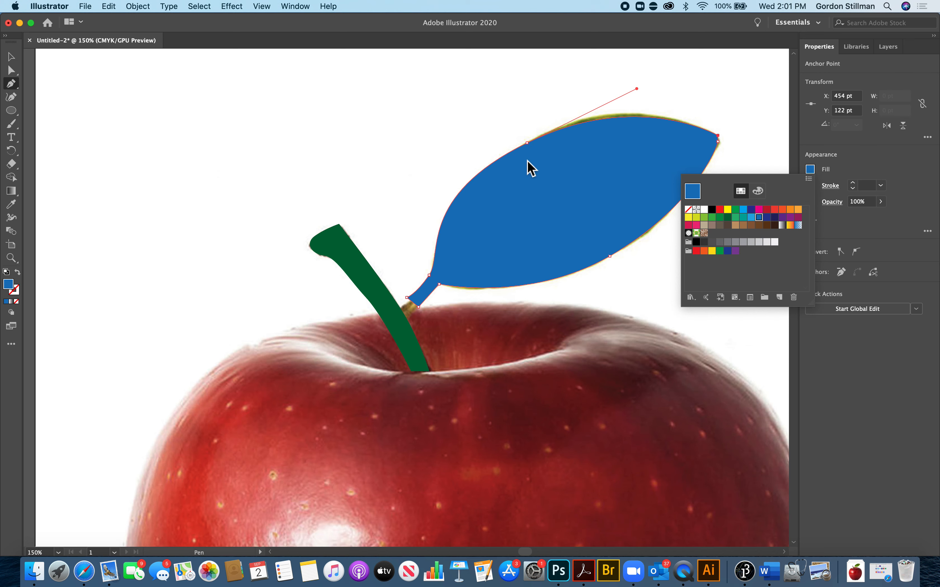
left_click(12, 54)
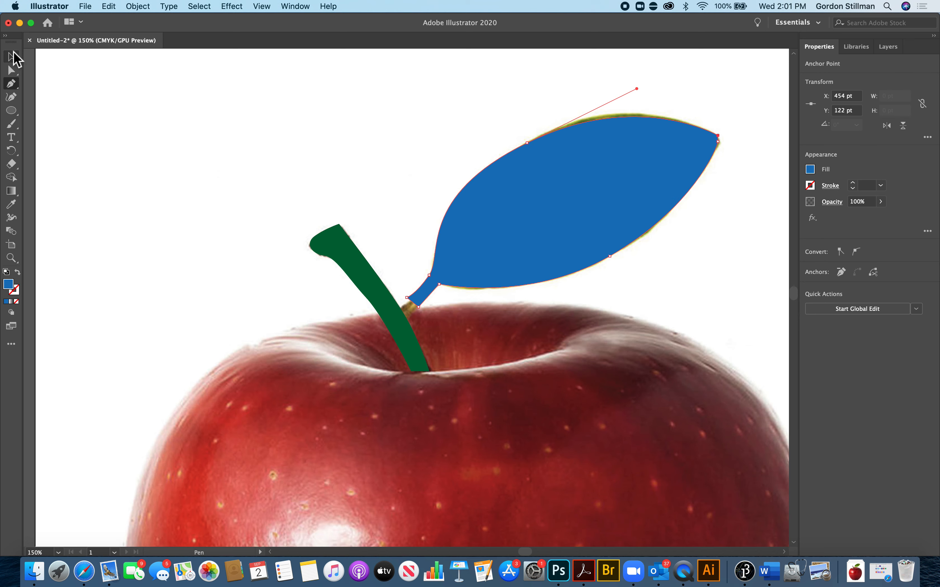
- Show the apple body's path again and move the blue leaf down so its stalk meets the stem
left_click(889, 47)
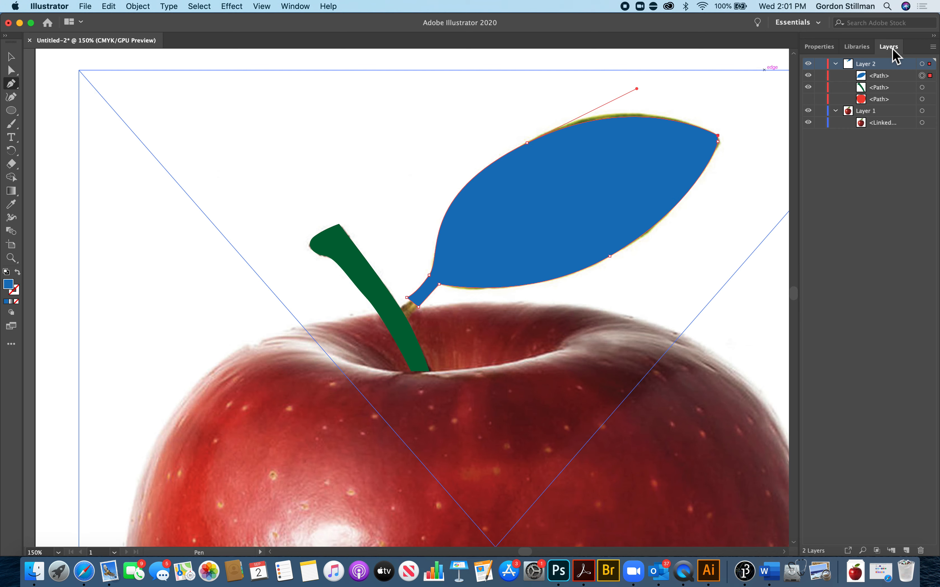
left_click(809, 100)
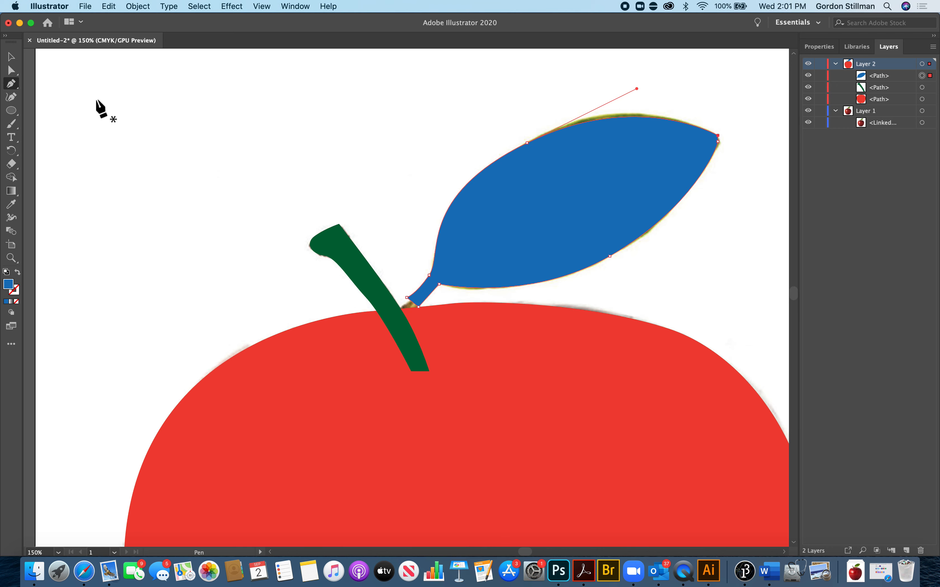
left_click(10, 59)
left_click_drag(506, 252, 486, 266)
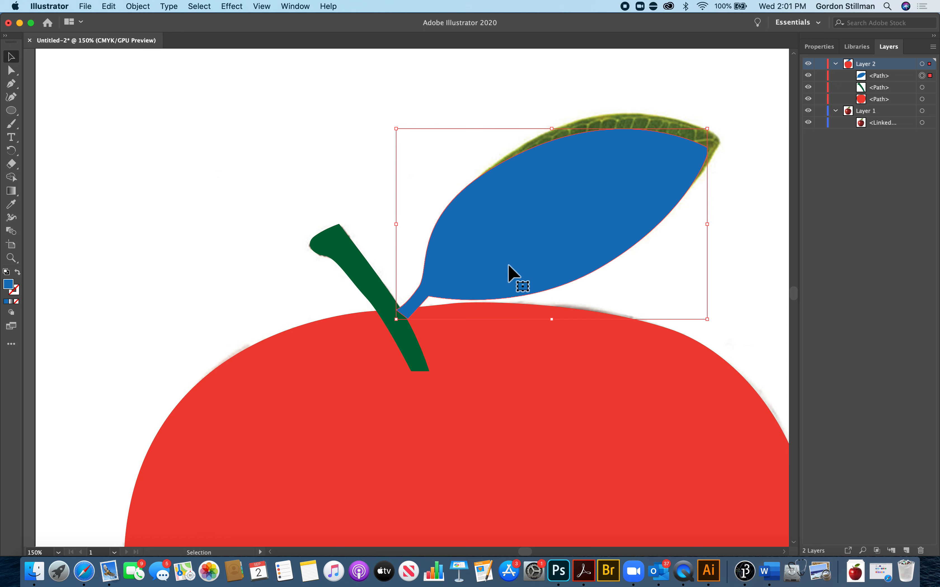
- Hide Layer 1 with the apple photo and deselect the leaf to view the whole traced apple
key("super+0")
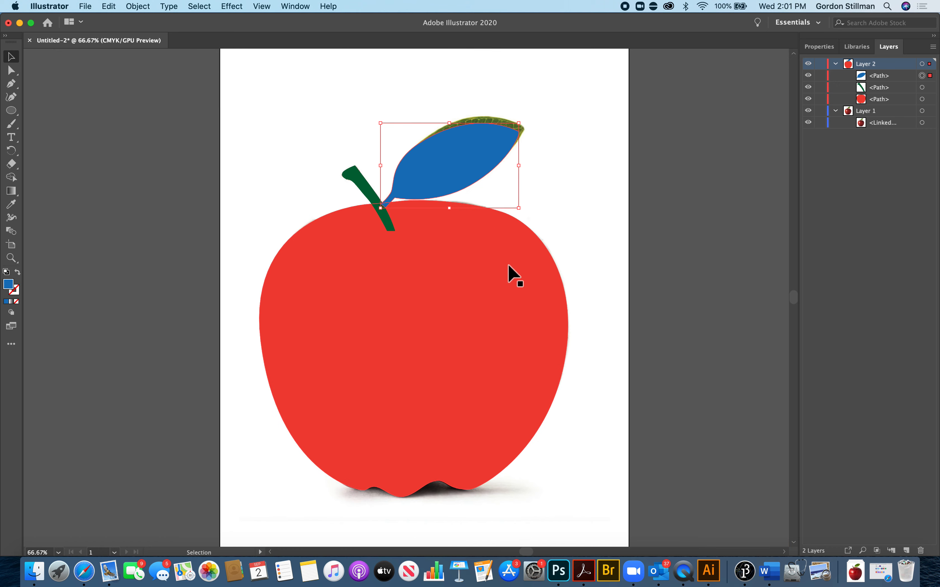
left_click(811, 111)
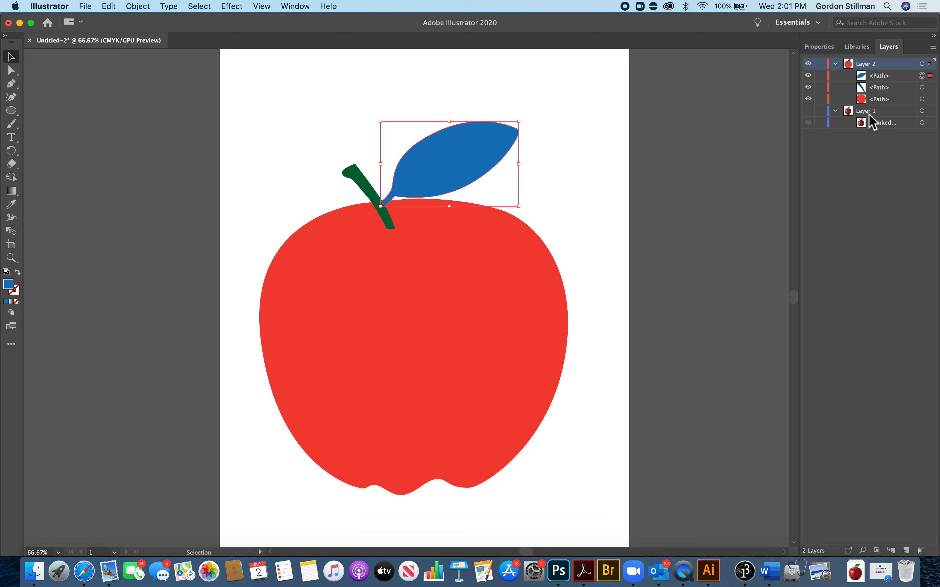
left_click(620, 195)
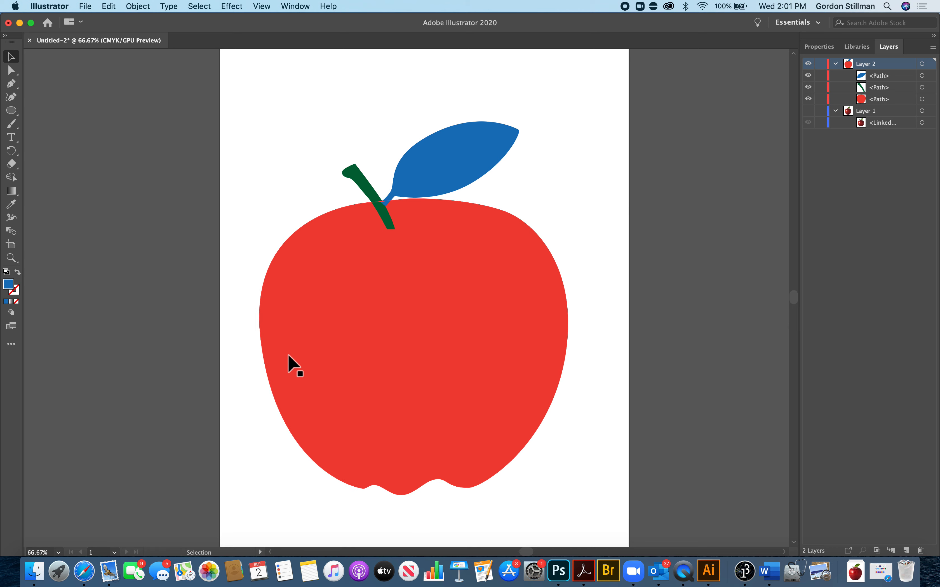